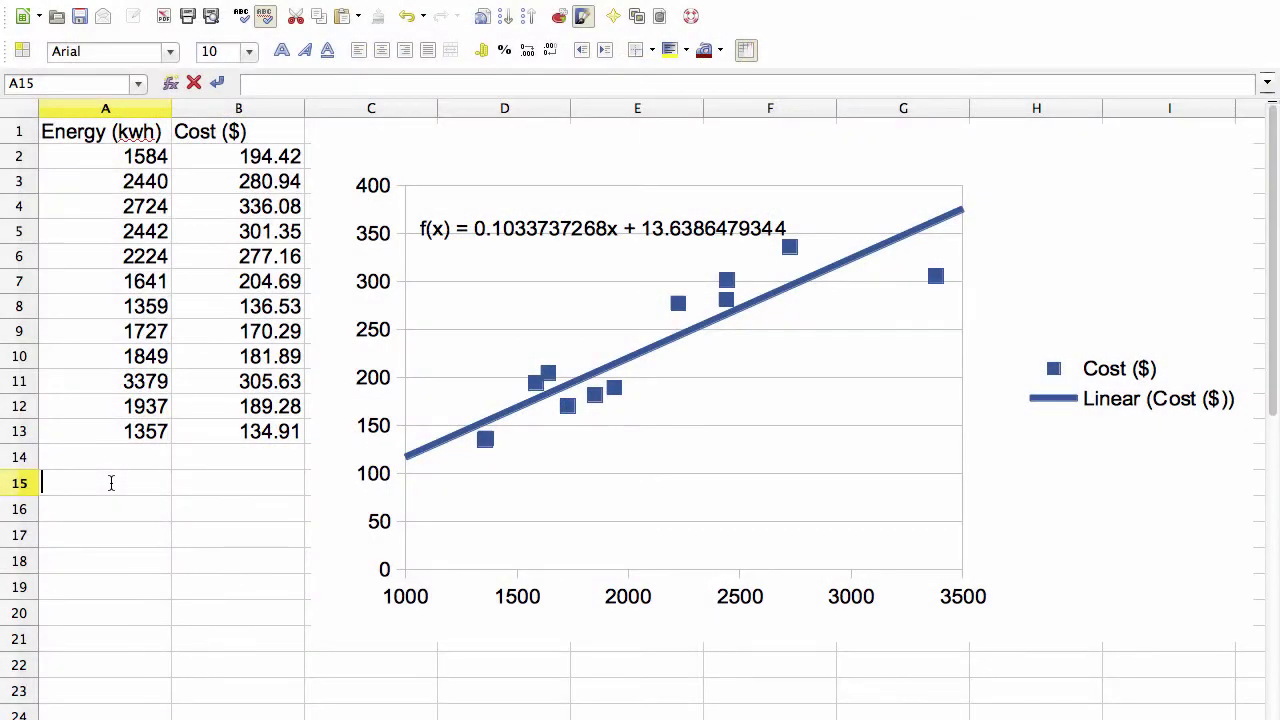
Step: Label A15 'num' and enter =COVAR(A2:A13,B2:B13)*12 in B15
{"action": "type", "text": "num"}
{"action": "key", "text": "Tab"}
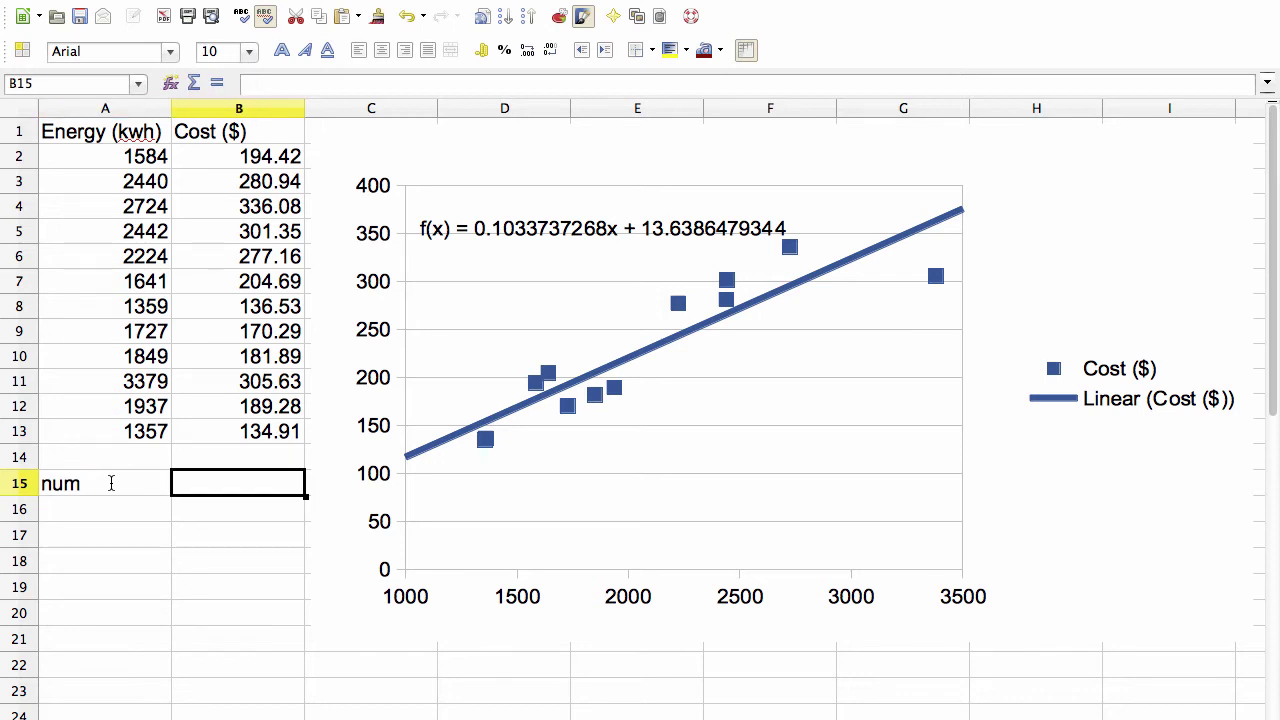
{"action": "type", "text": "=covar("}
{"action": "left_click_drag", "start_coordinate": [60, 158], "coordinate": [90, 431]}
{"action": "type", "text": ","}
{"action": "left_click_drag", "start_coordinate": [210, 152], "coordinate": [204, 432]}
{"action": "type", "text": ")"}
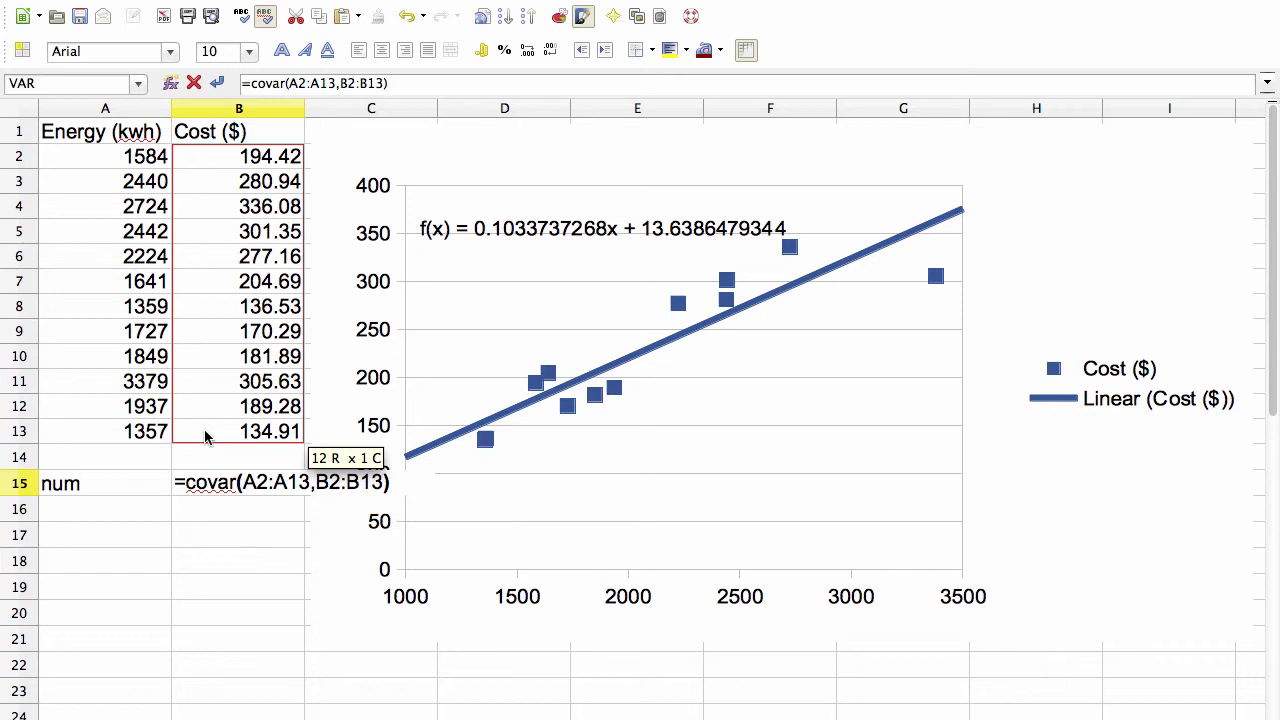
{"action": "type", "text": "*"}
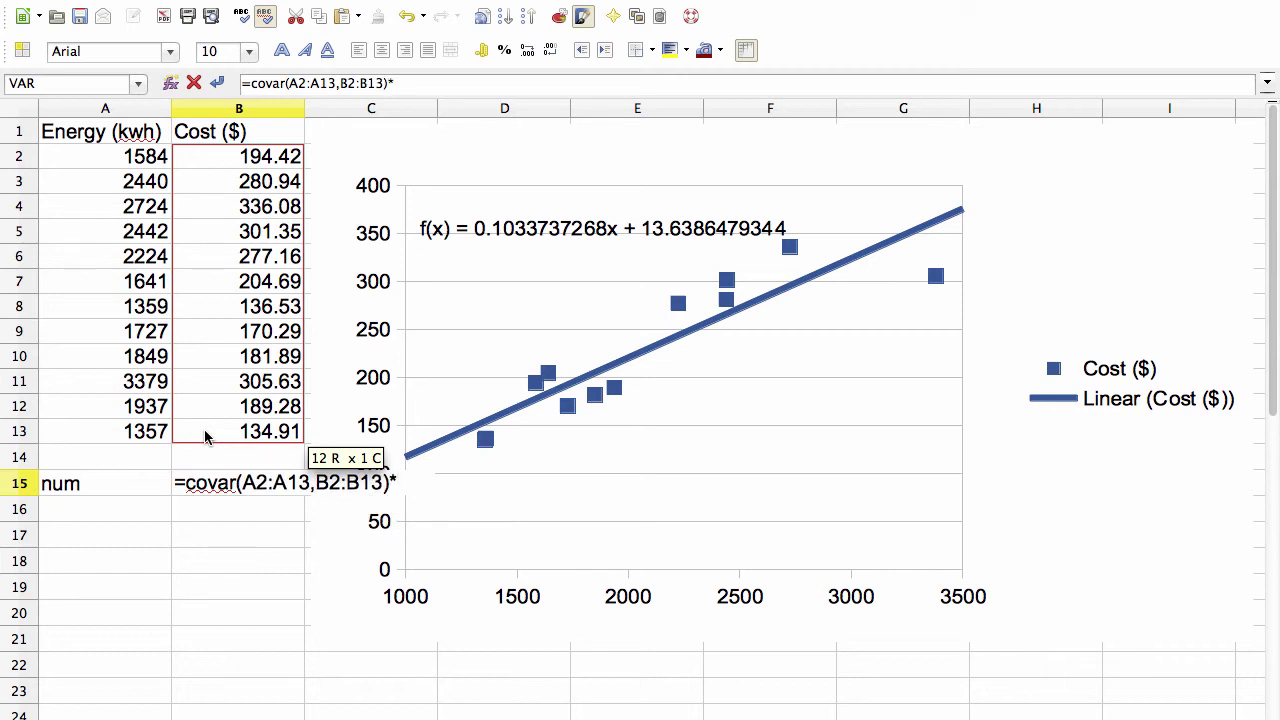
{"action": "type", "text": "12"}
{"action": "key", "text": "Return"}
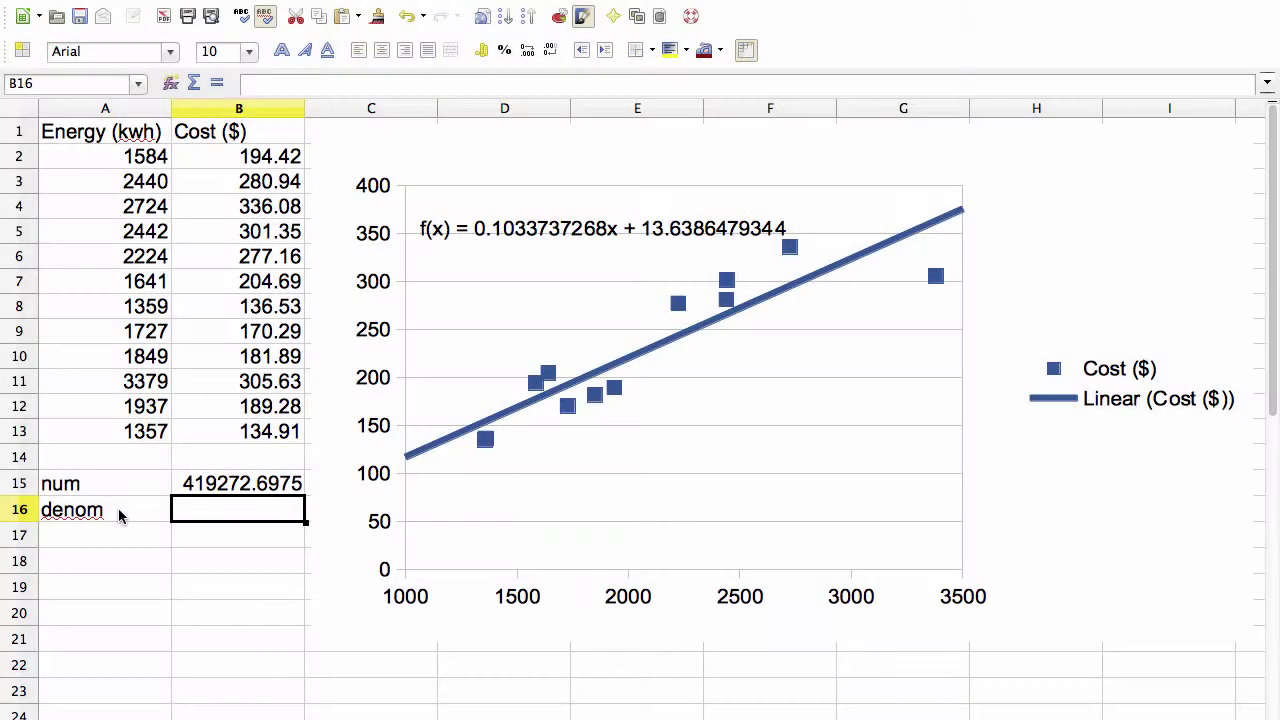
Step: Enter the denominator =VAR(A2:A13)*11 in B16
{"action": "type", "text": "="}
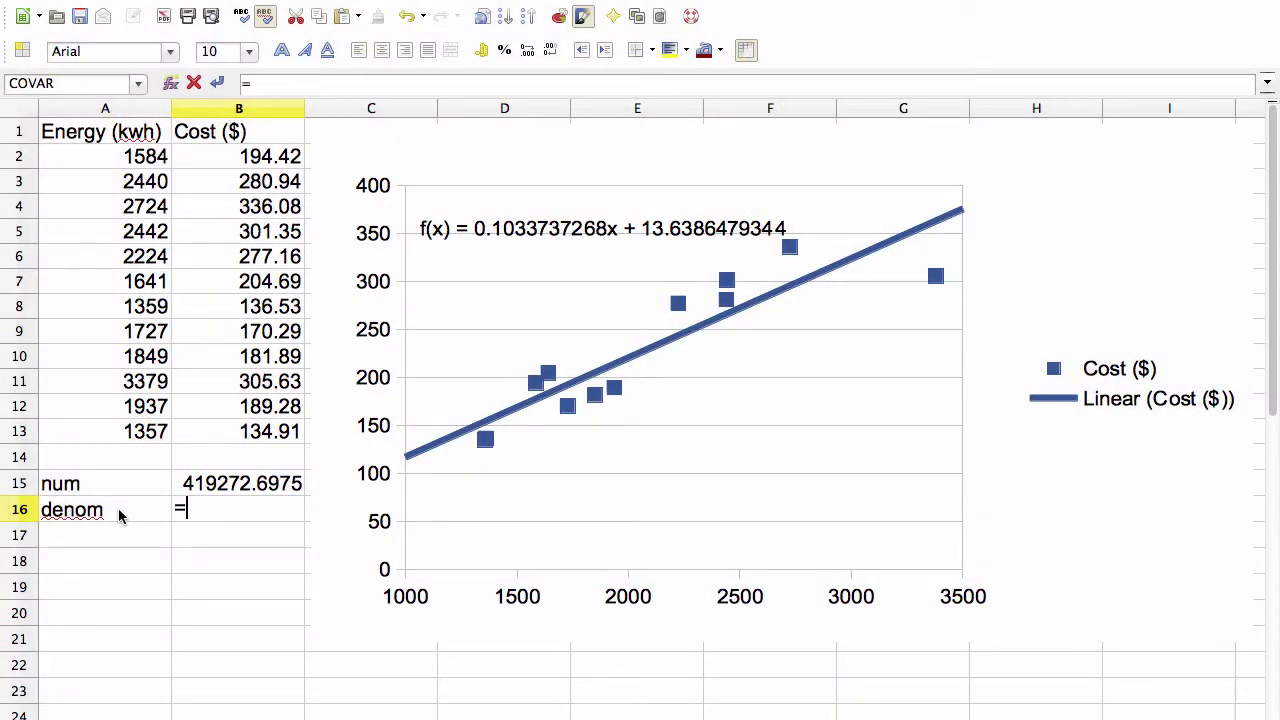
{"action": "type", "text": "var("}
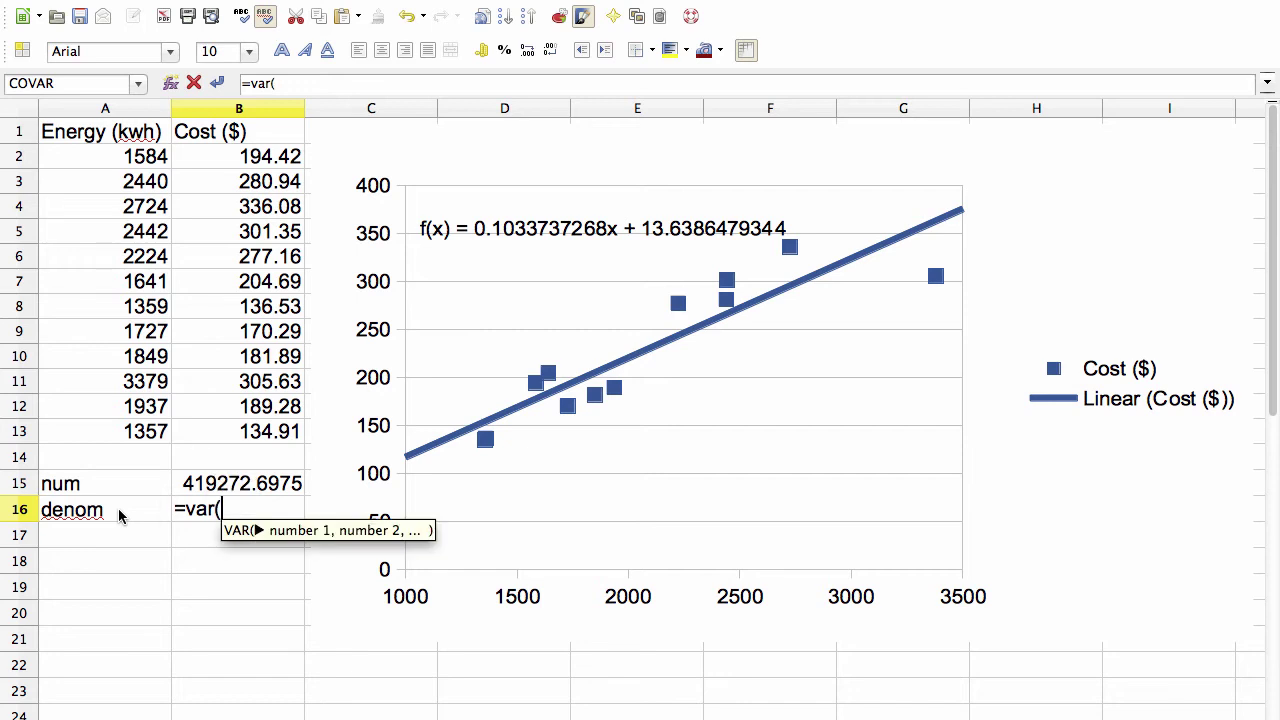
{"action": "left_click_drag", "start_coordinate": [132, 164], "coordinate": [125, 430]}
{"action": "type", "text": ")*"}
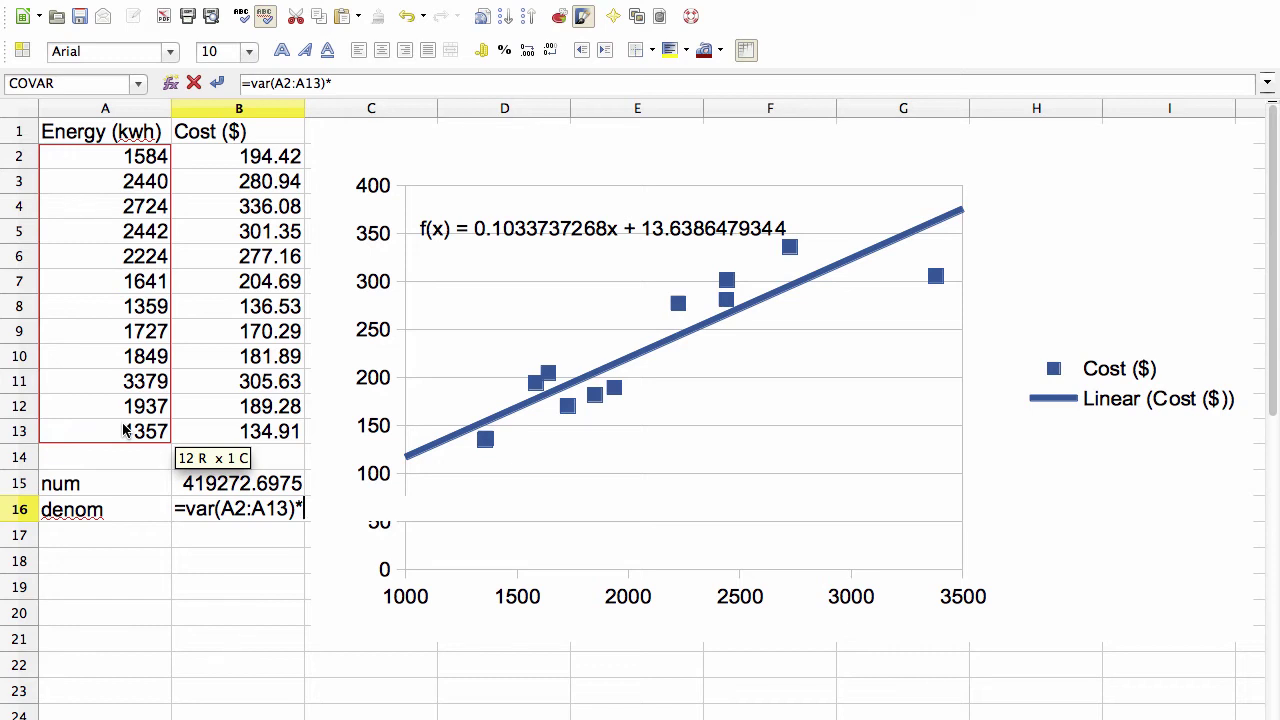
{"action": "type", "text": "11"}
{"action": "key", "text": "Return"}
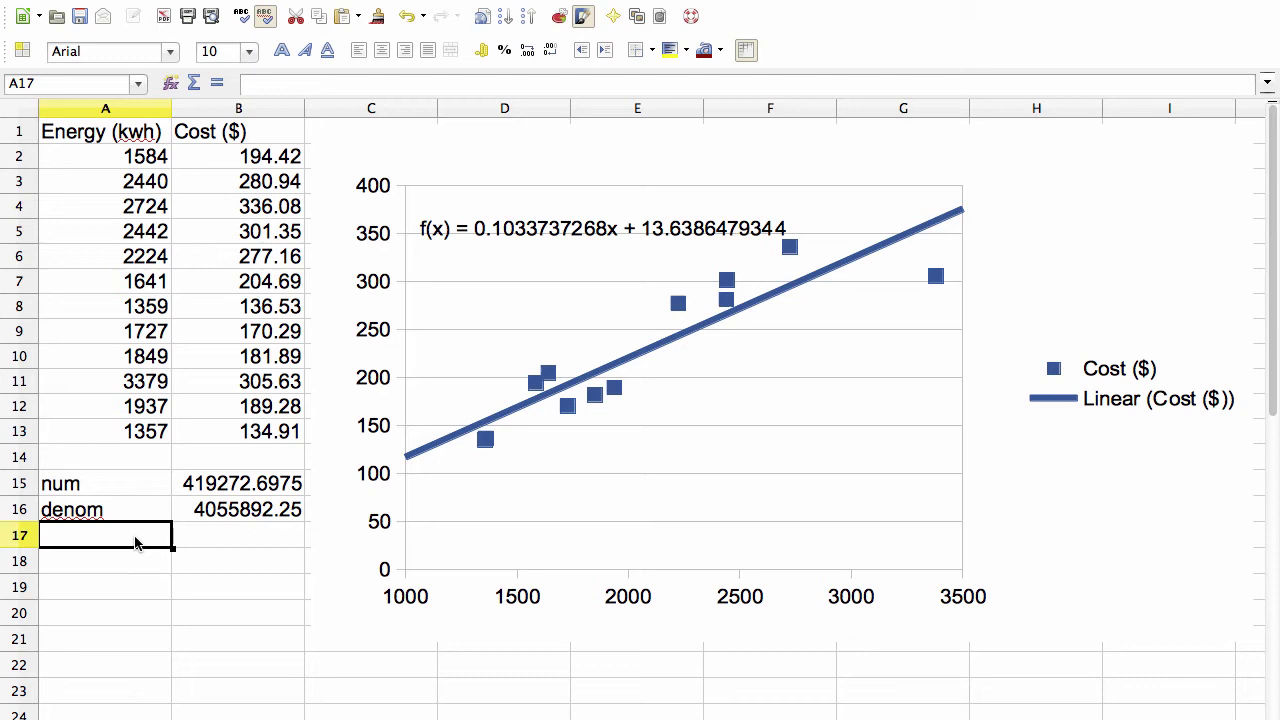
Step: Label A17 'beta1' and compute =B15/B16 in B17, giving 0.1033737268
{"action": "type", "text": "beta1"}
{"action": "key", "text": "Tab"}
{"action": "type", "text": "="}
{"action": "left_click", "coordinate": [213, 485]}
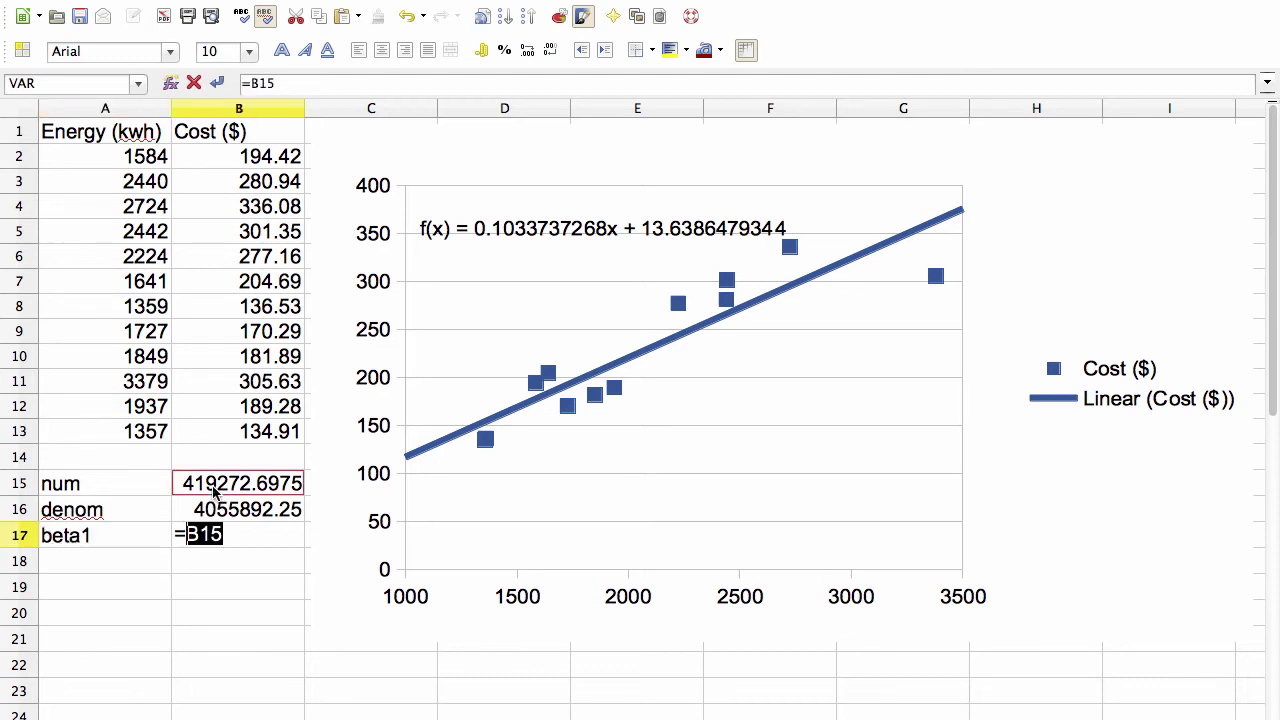
{"action": "type", "text": "/"}
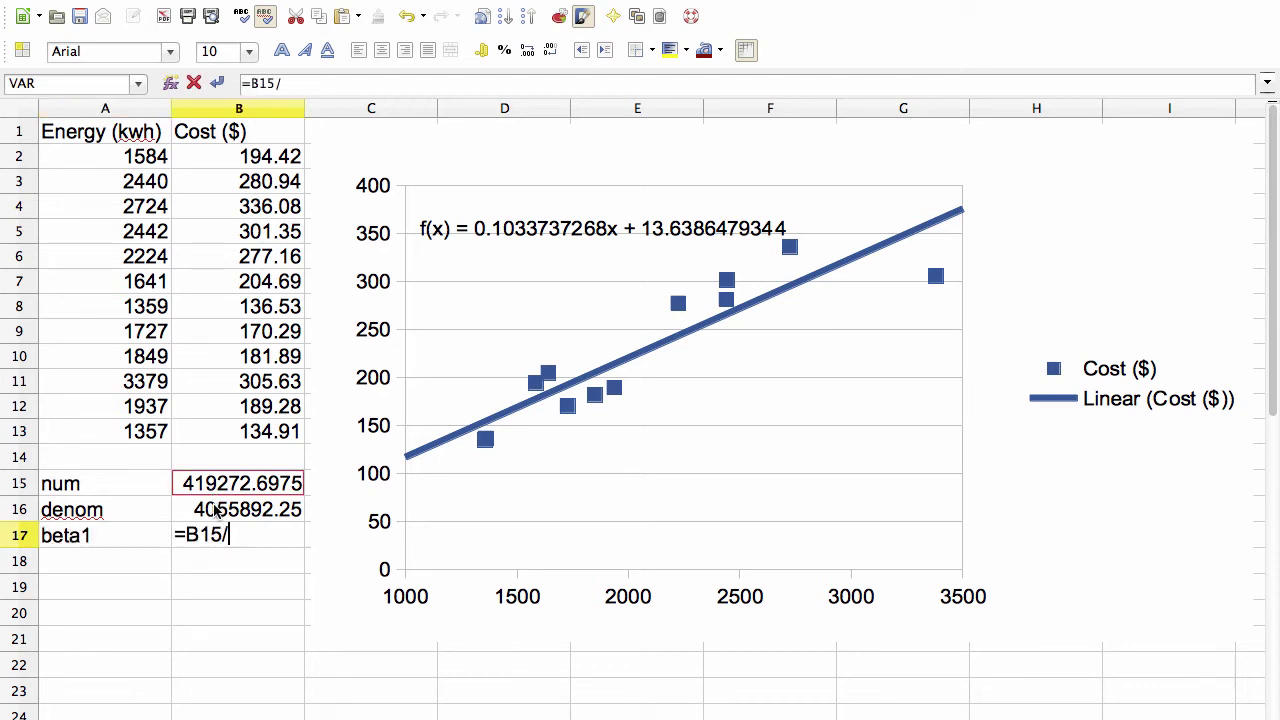
{"action": "left_click", "coordinate": [216, 511]}
{"action": "key", "text": "Return"}
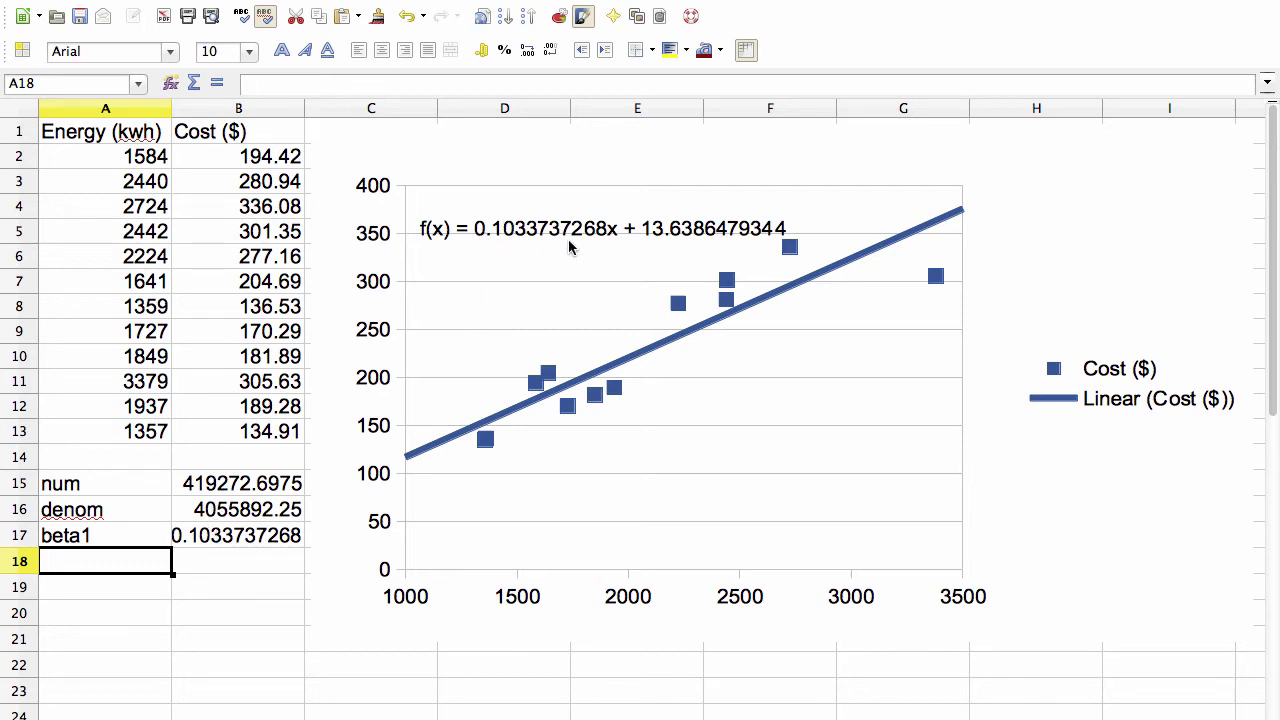
Step: Label A18 'xbar' and enter =AVERAGE(A2:A13) in B18, giving 2055.25
{"action": "key", "text": "shift+Down"}
{"action": "key", "text": "shift+Right"}
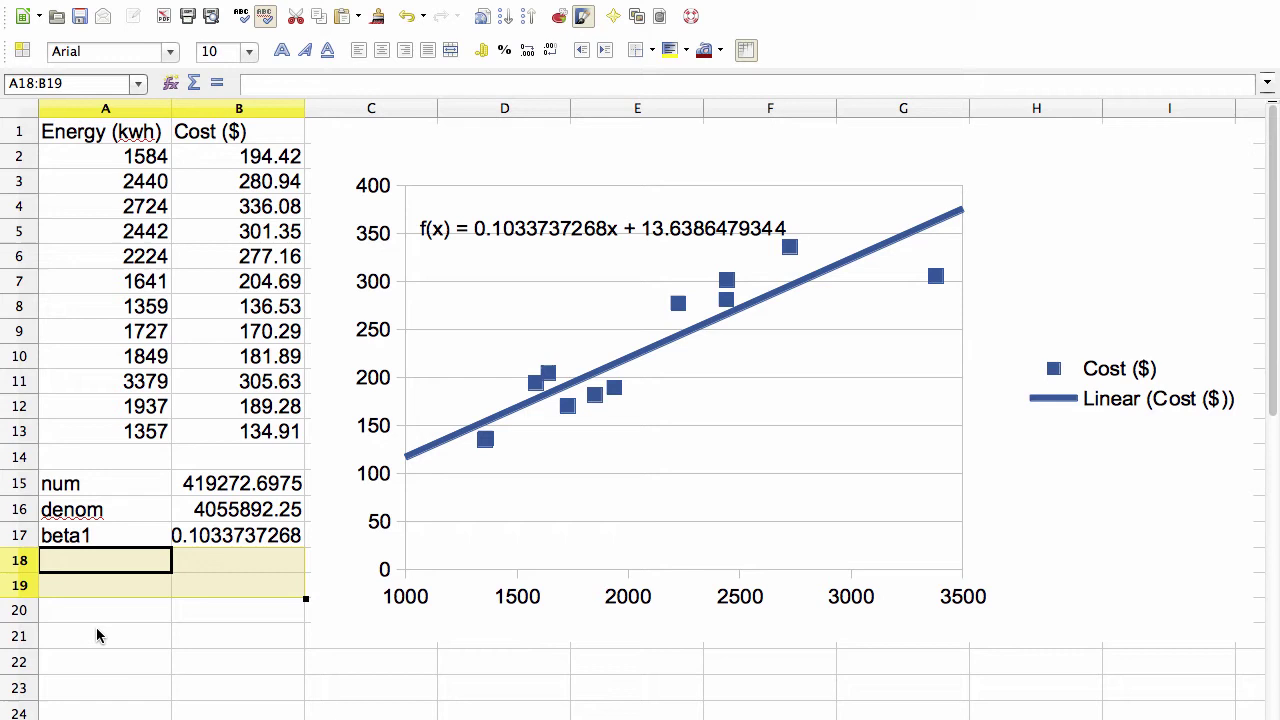
{"action": "type", "text": "xbar"}
{"action": "key", "text": "Tab"}
{"action": "type", "text": "=average("}
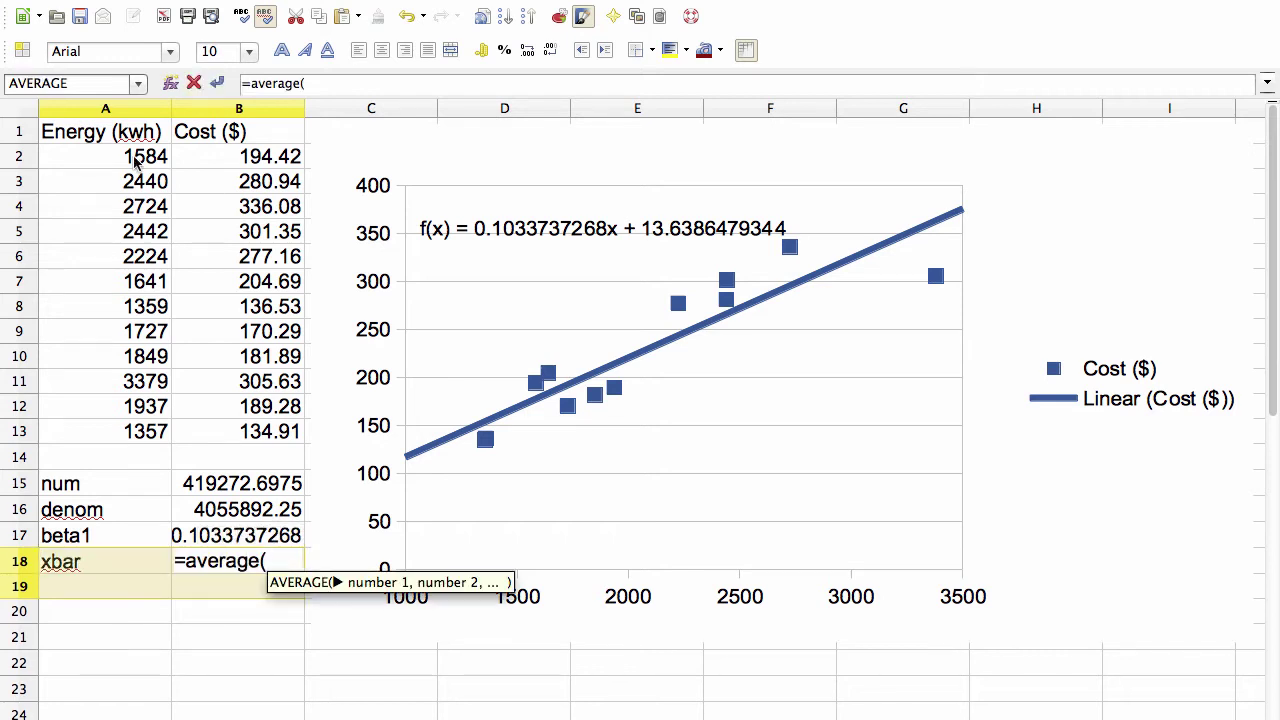
{"action": "left_click_drag", "start_coordinate": [137, 160], "coordinate": [140, 431]}
{"action": "key", "text": "Return"}
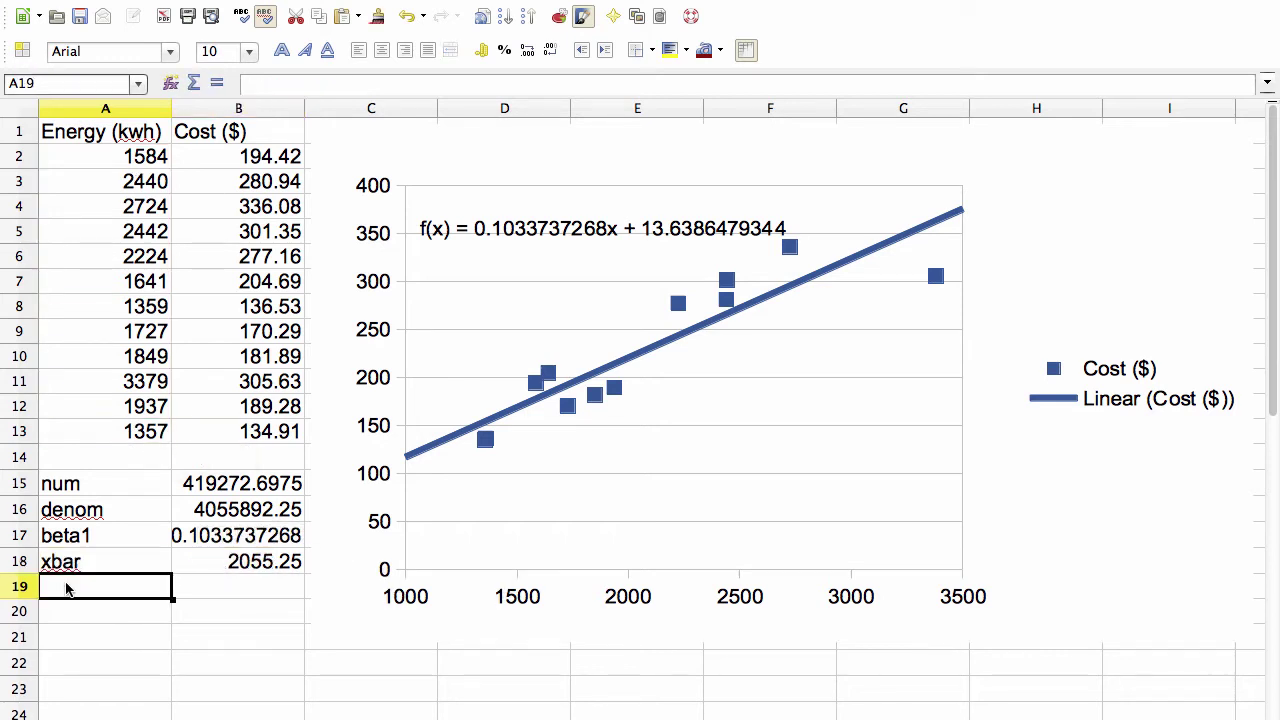
Step: Label A19 'ybar' and enter =AVERAGE(B2:B13) in B19, giving 226.0975
{"action": "type", "text": "ybar"}
{"action": "key", "text": "Tab"}
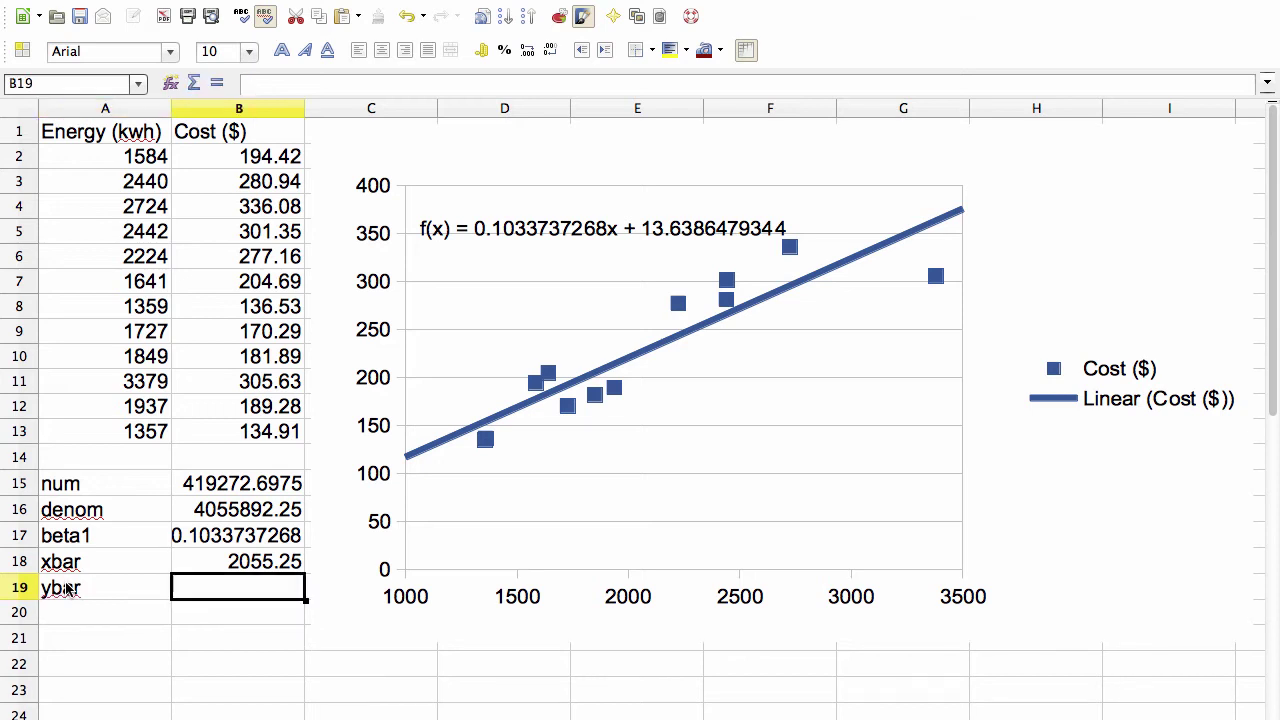
{"action": "type", "text": "=average("}
{"action": "left_click_drag", "start_coordinate": [213, 157], "coordinate": [213, 434]}
{"action": "key", "text": "Return"}
Step: Label A20 'Beta 0' and compute =B19-B17*B18, giving 13.638647934
{"action": "type", "text": "beta 0"}
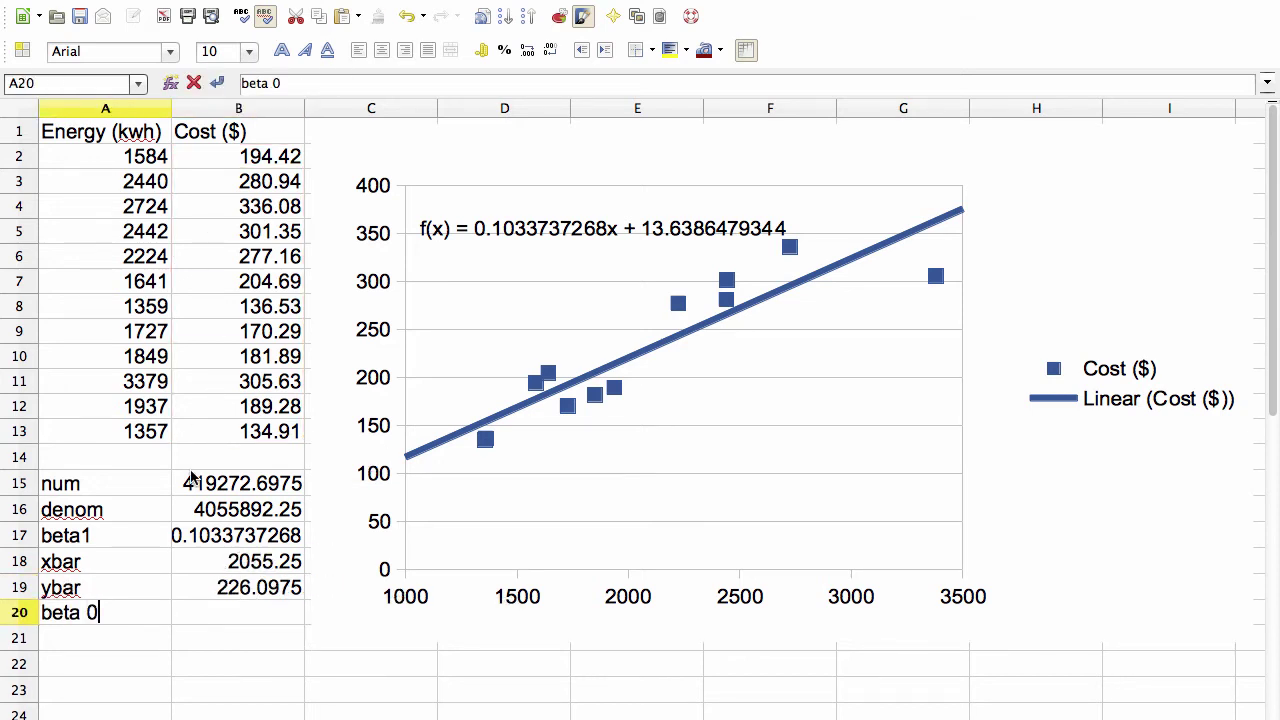
{"action": "key", "text": "Tab"}
{"action": "type", "text": "="}
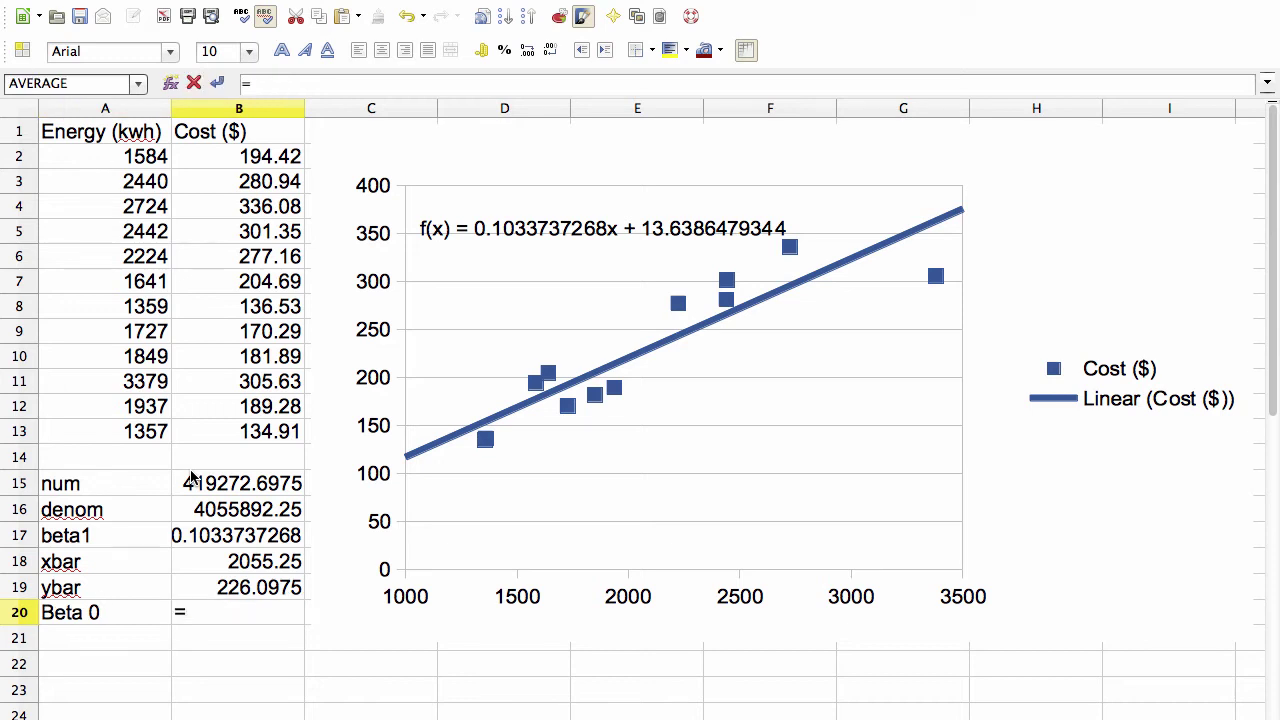
{"action": "left_click", "coordinate": [224, 590]}
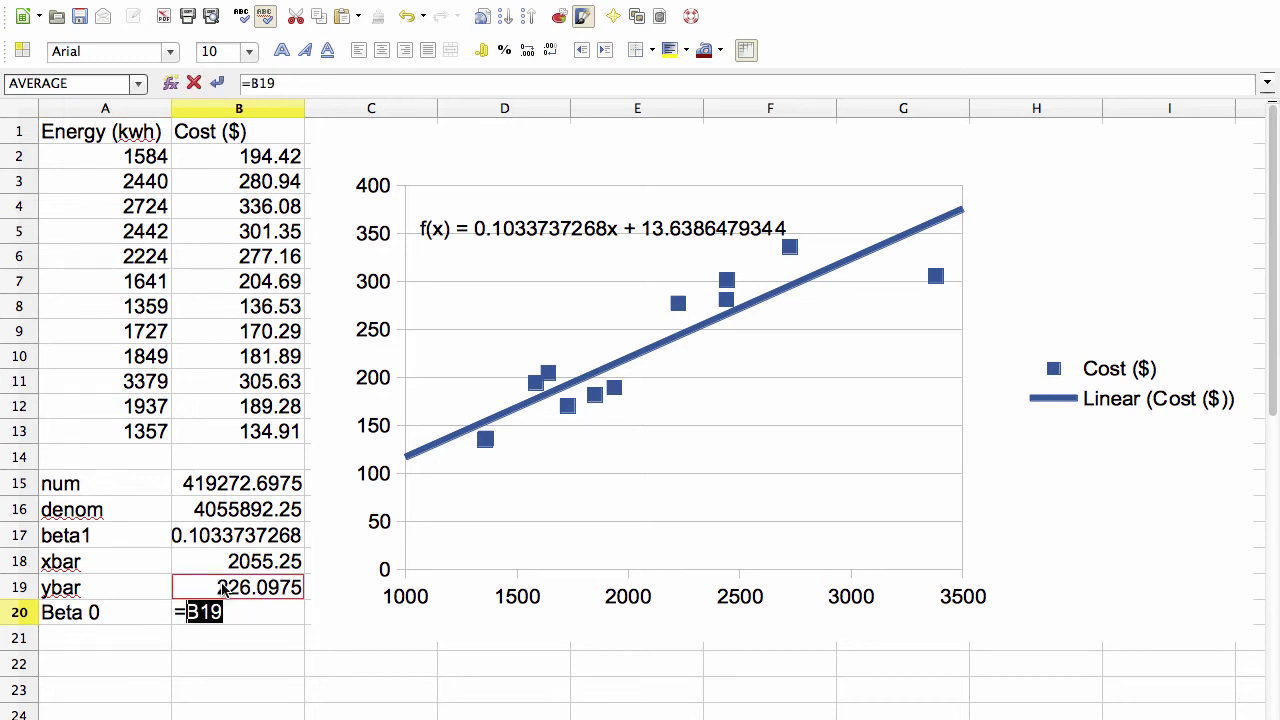
{"action": "type", "text": "-"}
{"action": "left_click", "coordinate": [201, 538]}
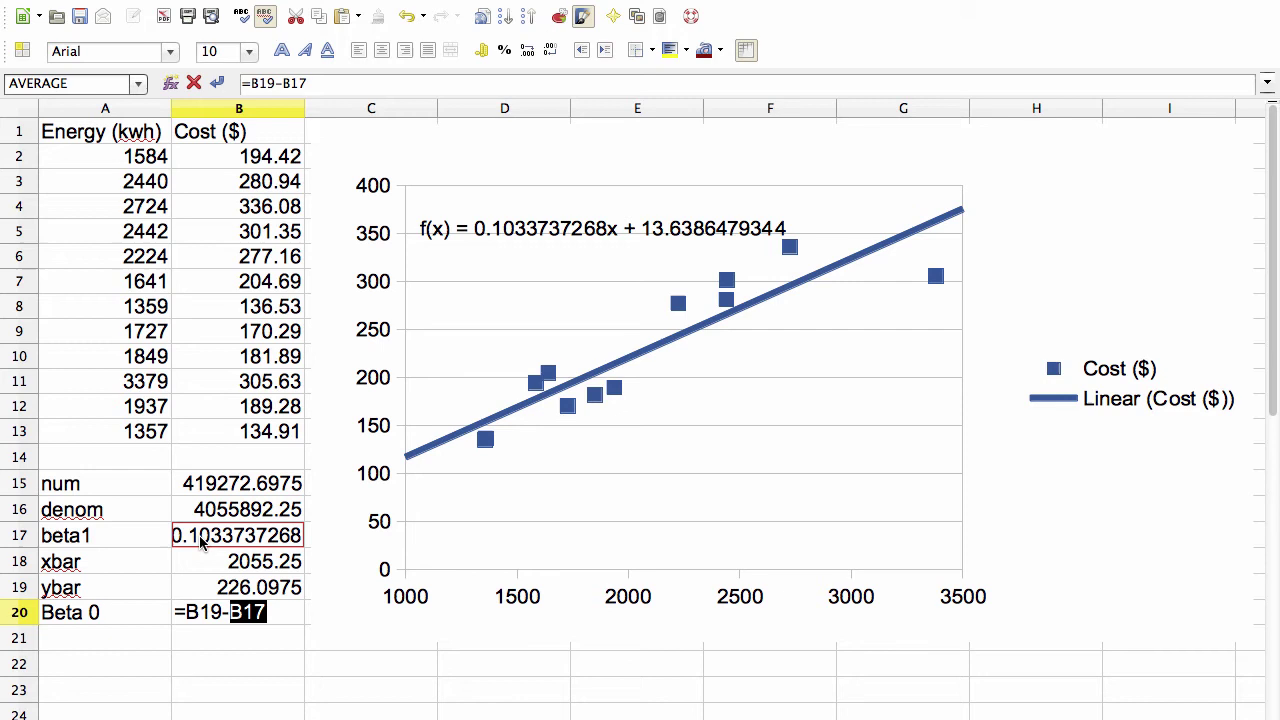
{"action": "type", "text": "*"}
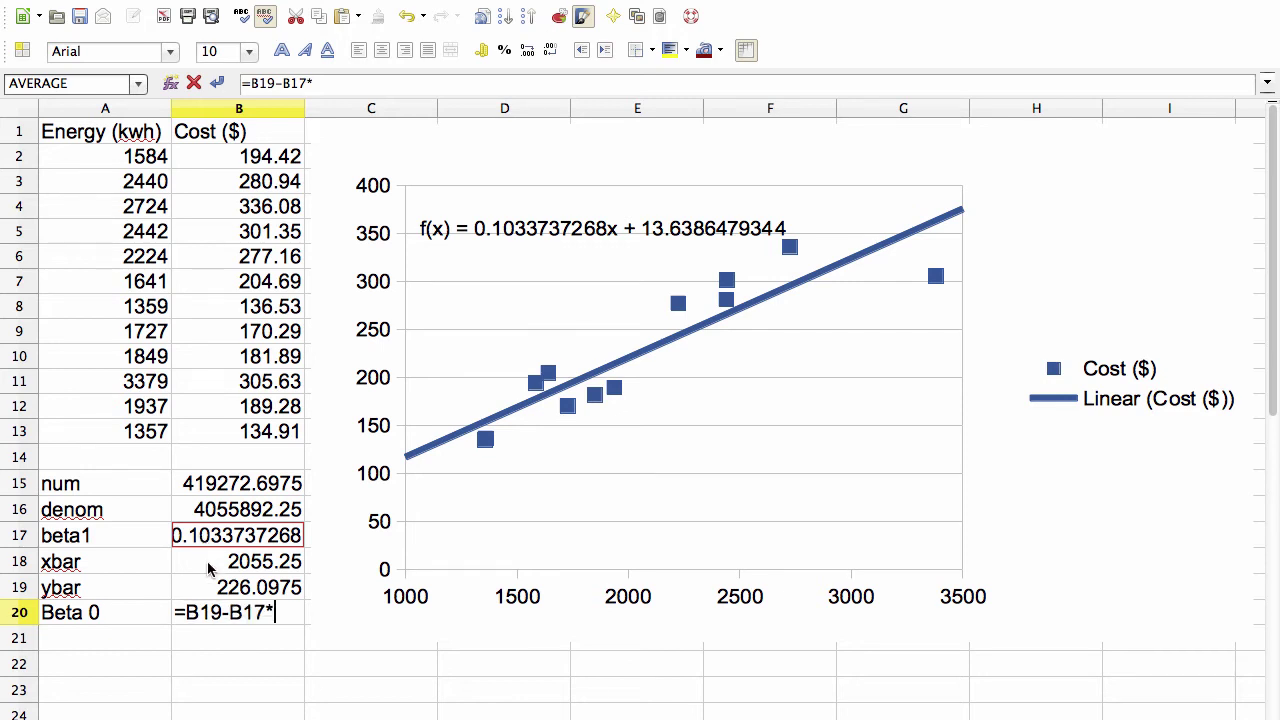
{"action": "left_click", "coordinate": [213, 565]}
{"action": "key", "text": "Return"}
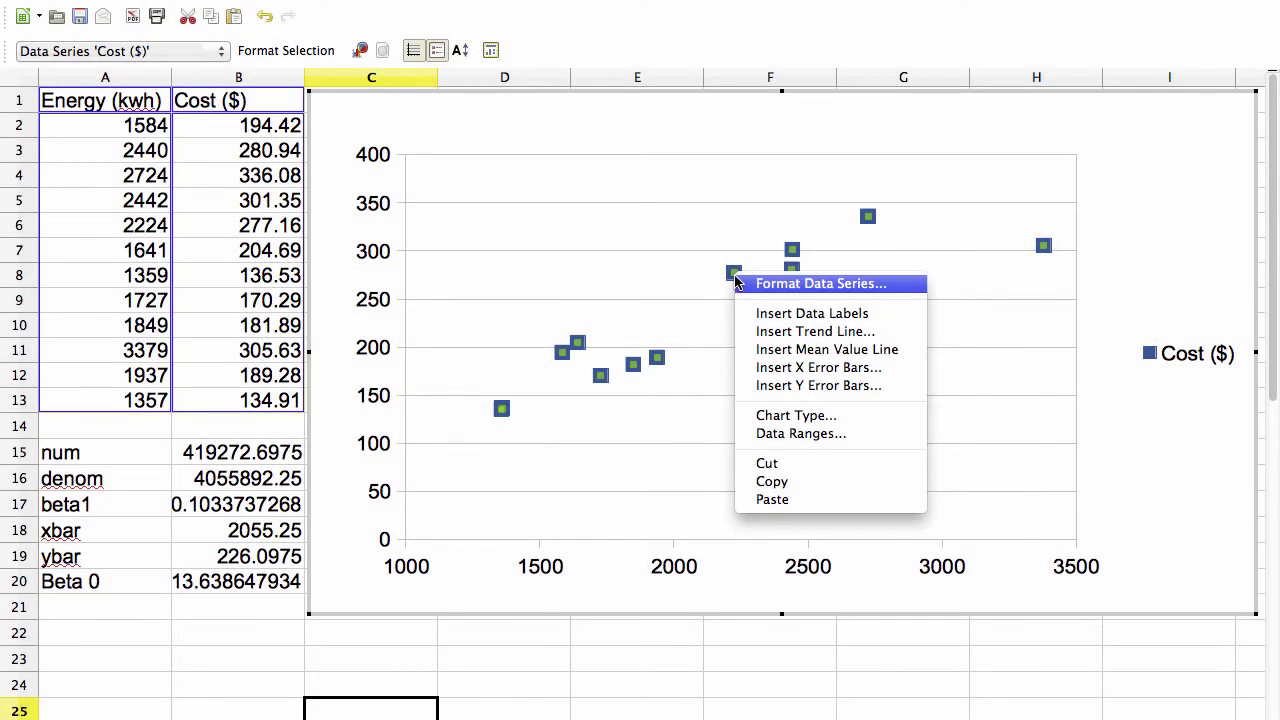
Step: Add a linear trend line to the cost points showing its equation and R² value
{"action": "left_click", "coordinate": [781, 332]}
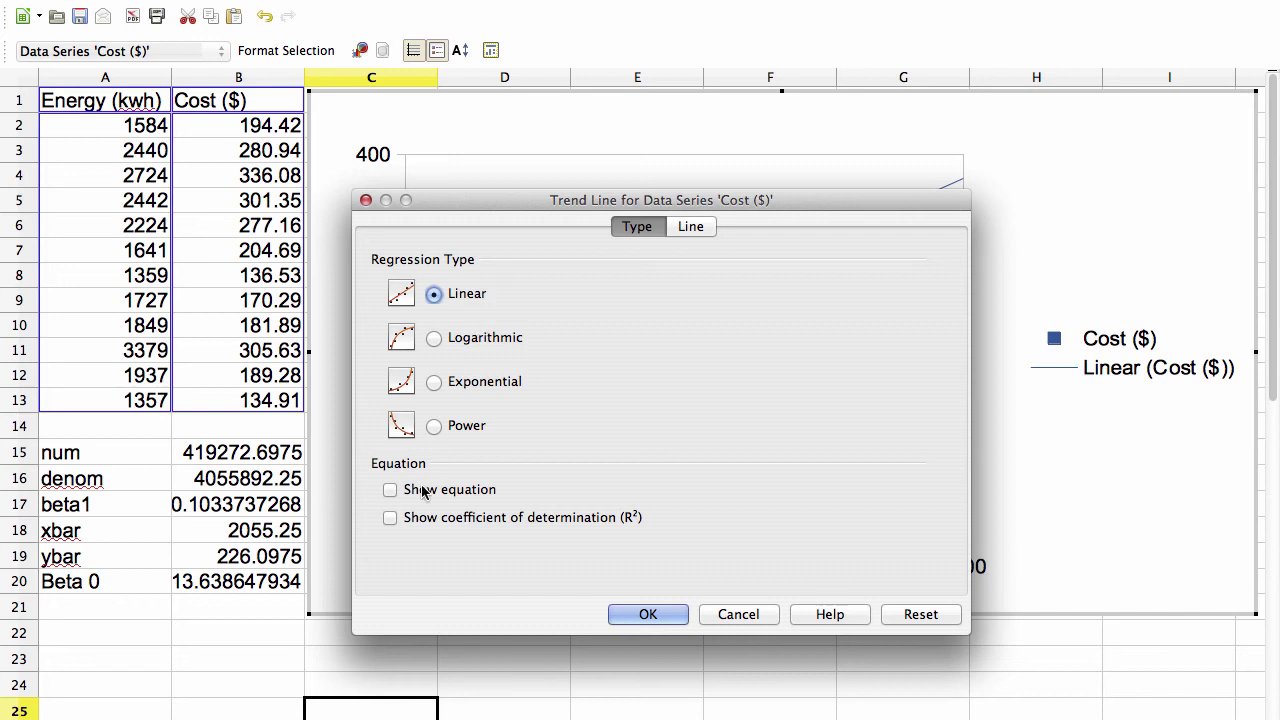
{"action": "left_click", "coordinate": [390, 490]}
{"action": "left_click", "coordinate": [390, 517]}
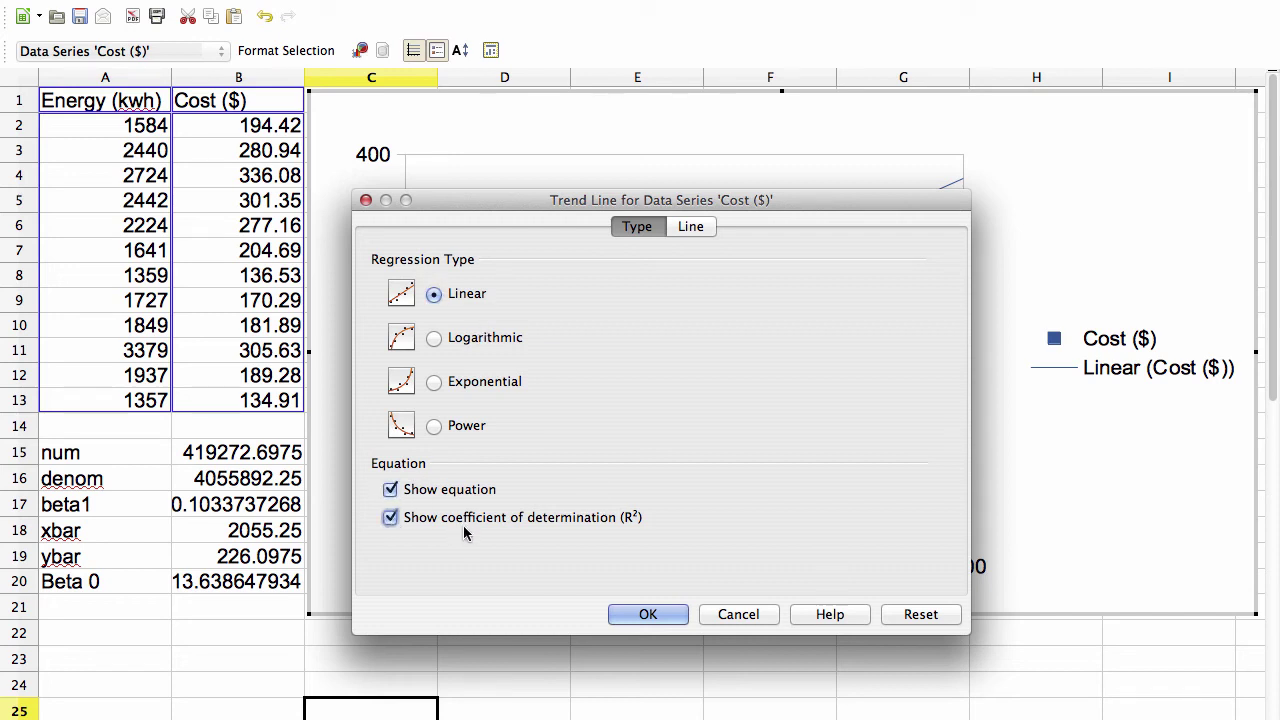
{"action": "left_click", "coordinate": [644, 614]}
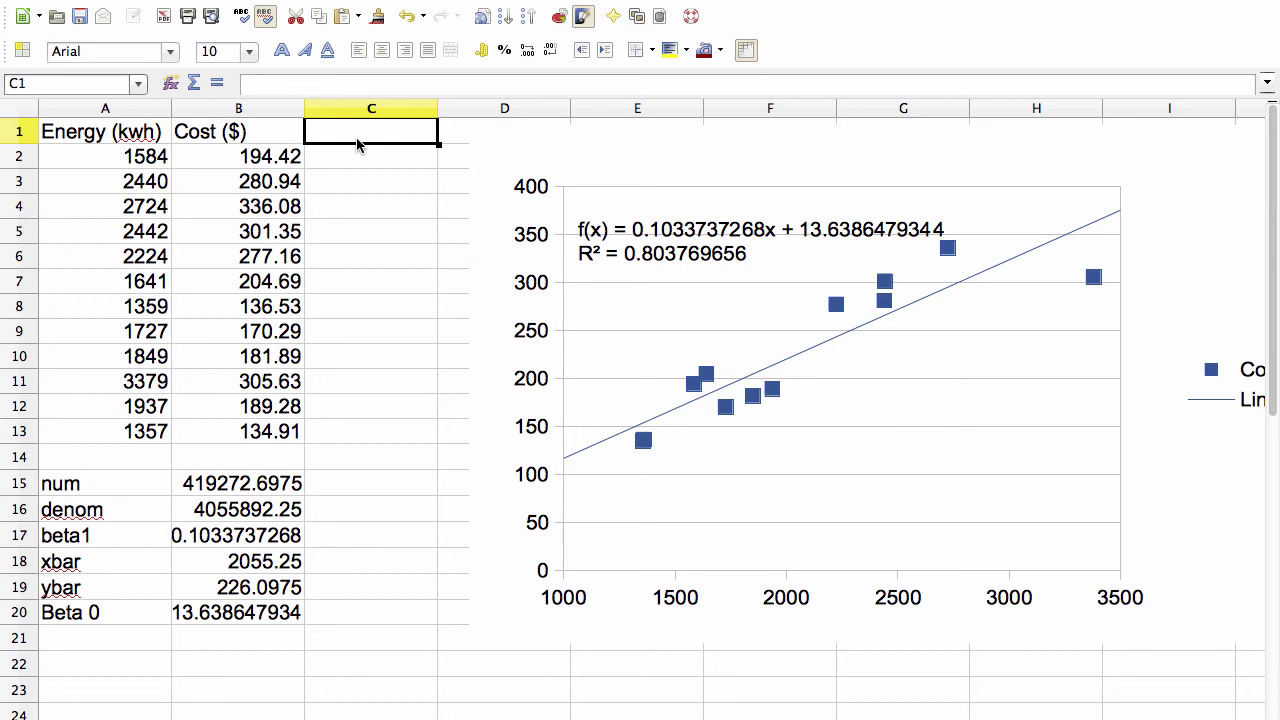
Step: Head column C 'Residual' and enter =B2-(0.1034*A2+13.6386) in C2
{"action": "type", "text": "Residual"}
{"action": "key", "text": "Return"}
{"action": "type", "text": "="}
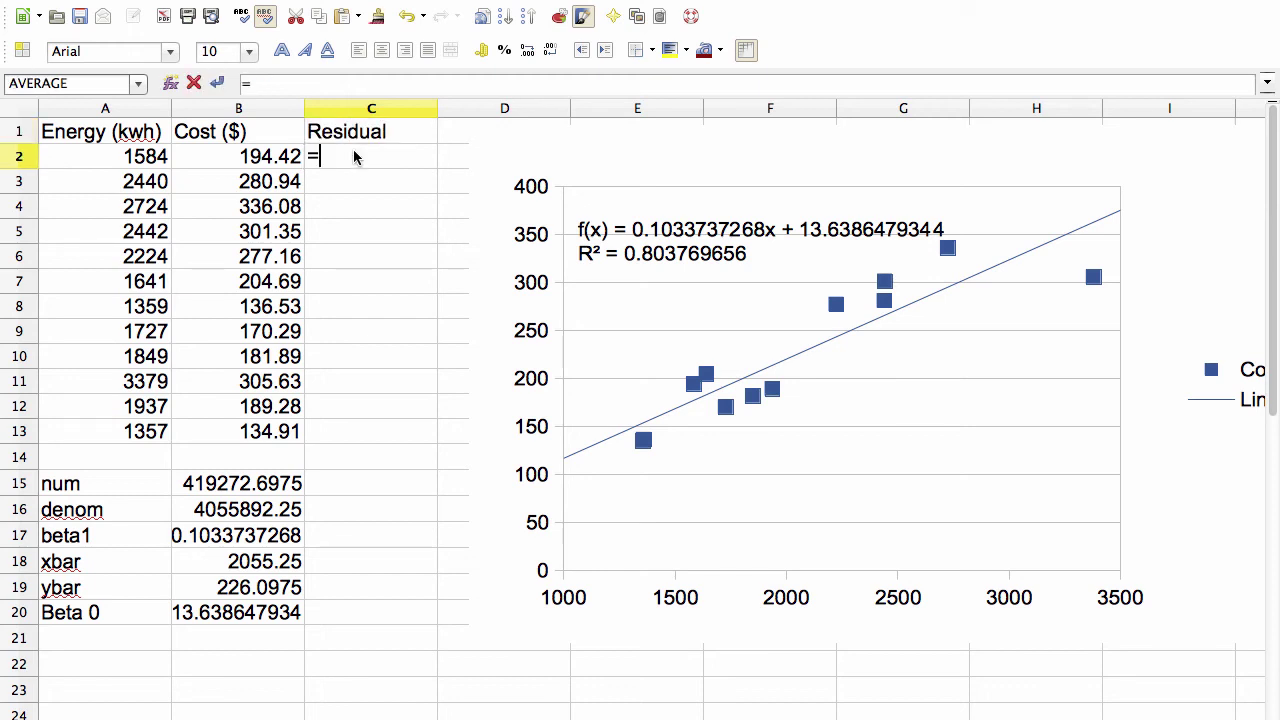
{"action": "left_click", "coordinate": [251, 163]}
{"action": "type", "text": "-"}
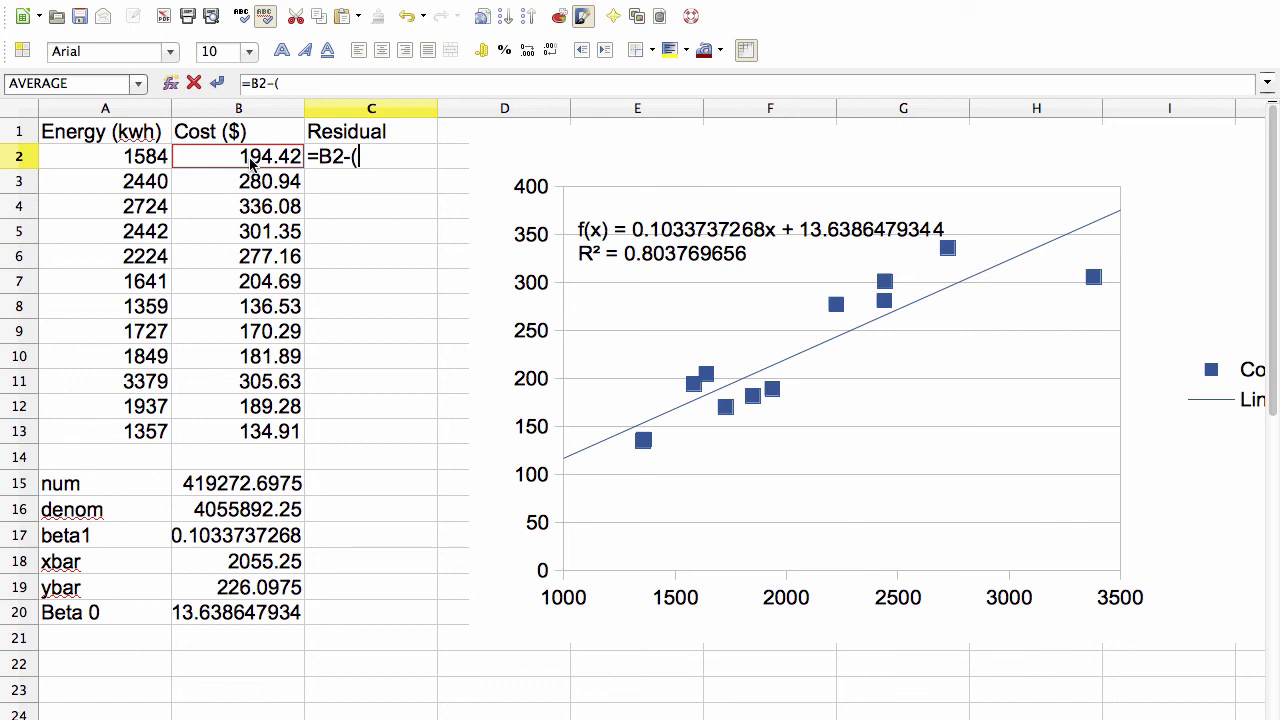
{"action": "type", "text": "(0.1034*"}
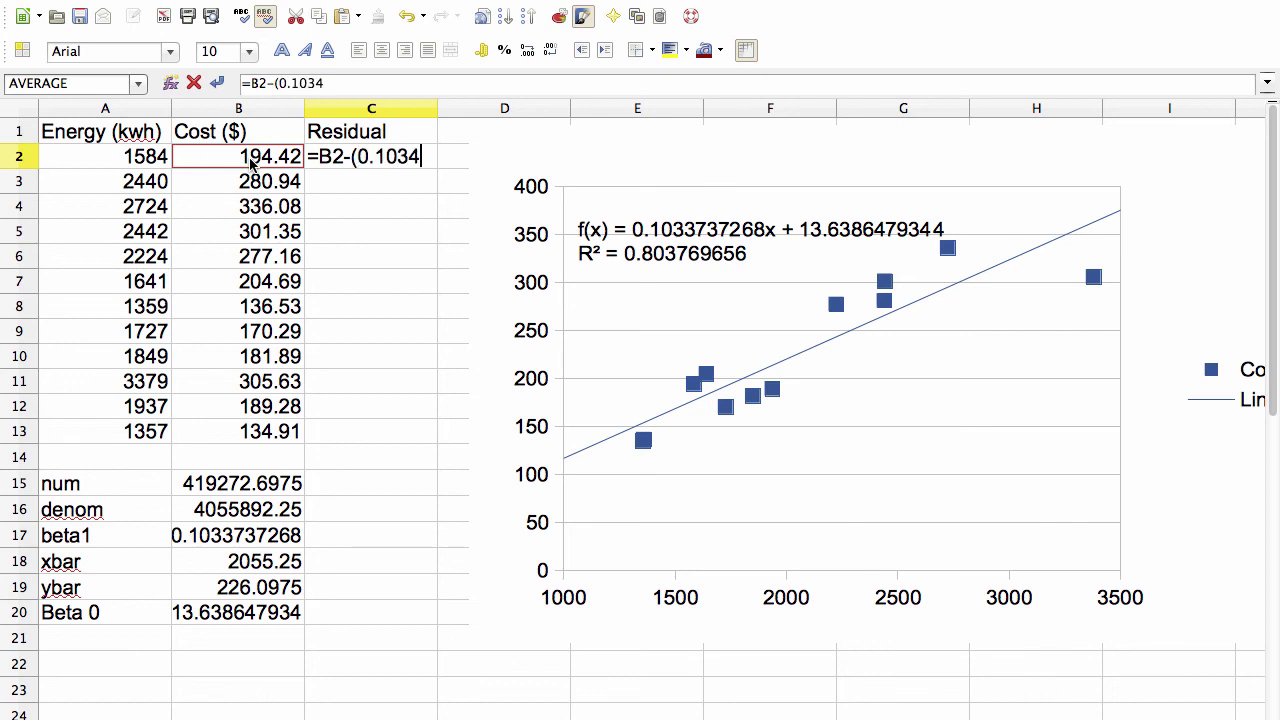
{"action": "left_click", "coordinate": [117, 159]}
{"action": "type", "text": "+"}
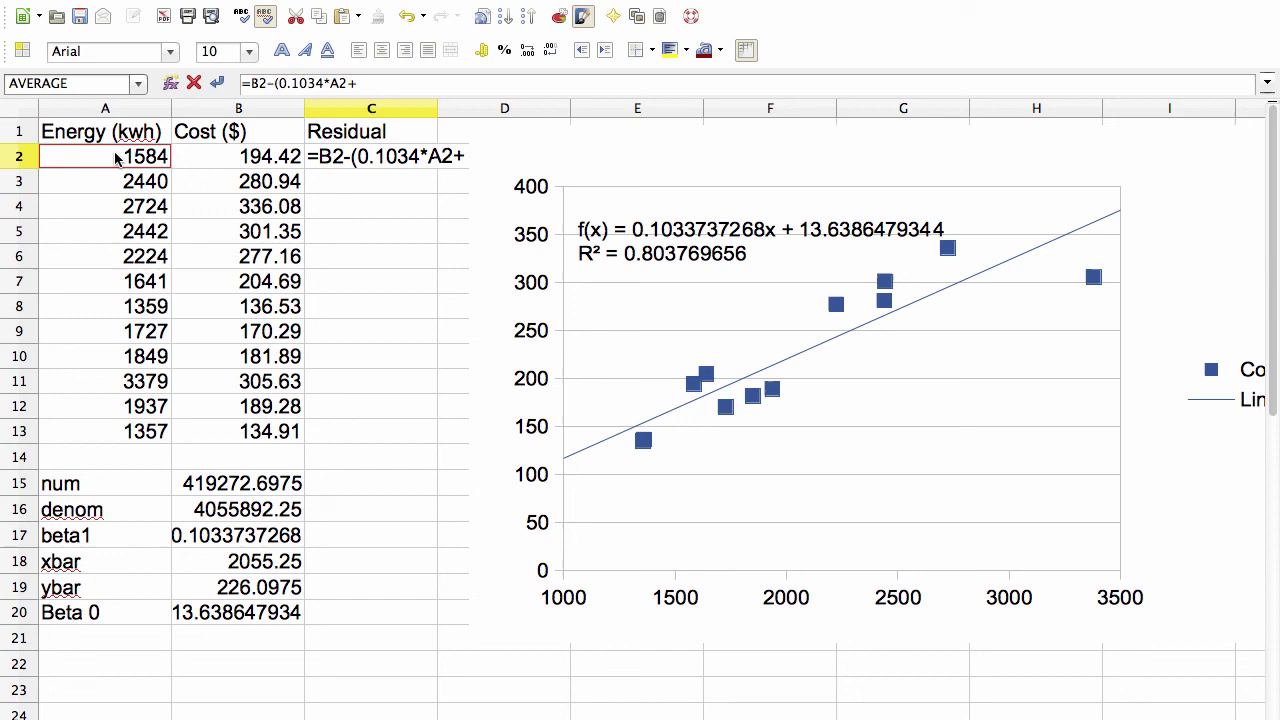
{"action": "type", "text": "13.63"}
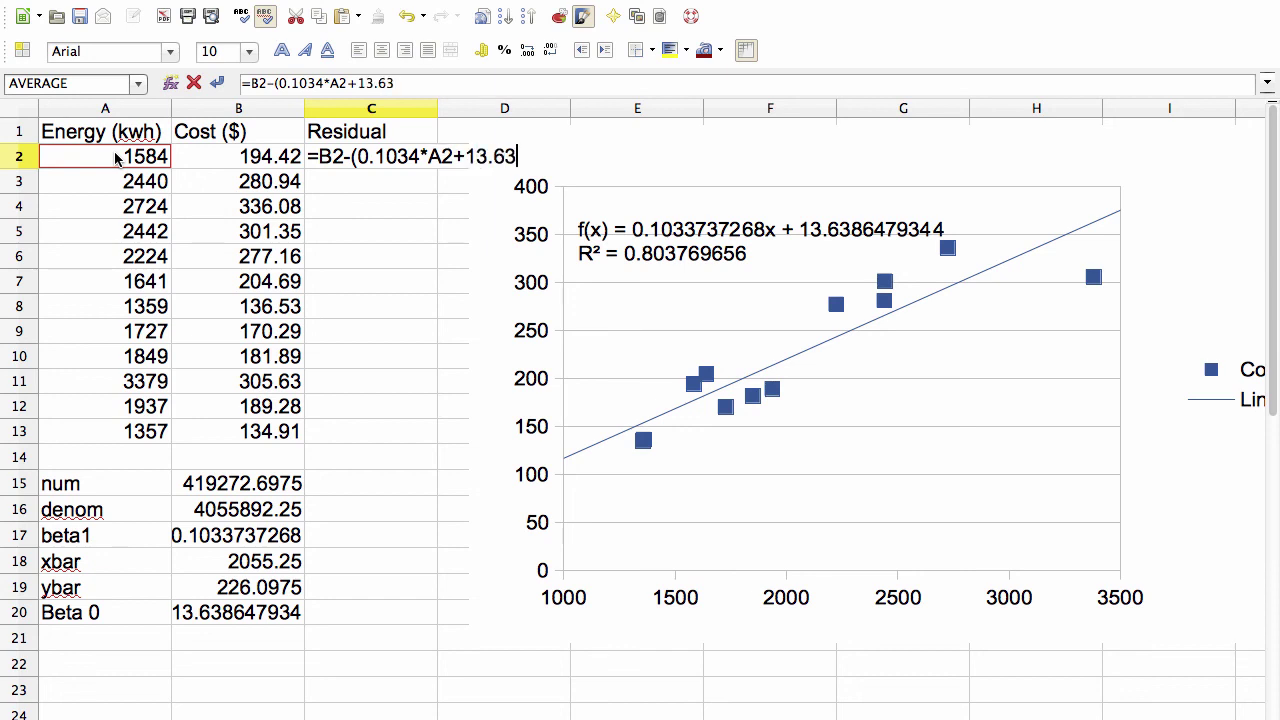
{"action": "type", "text": ")"}
{"action": "key", "text": "Return"}
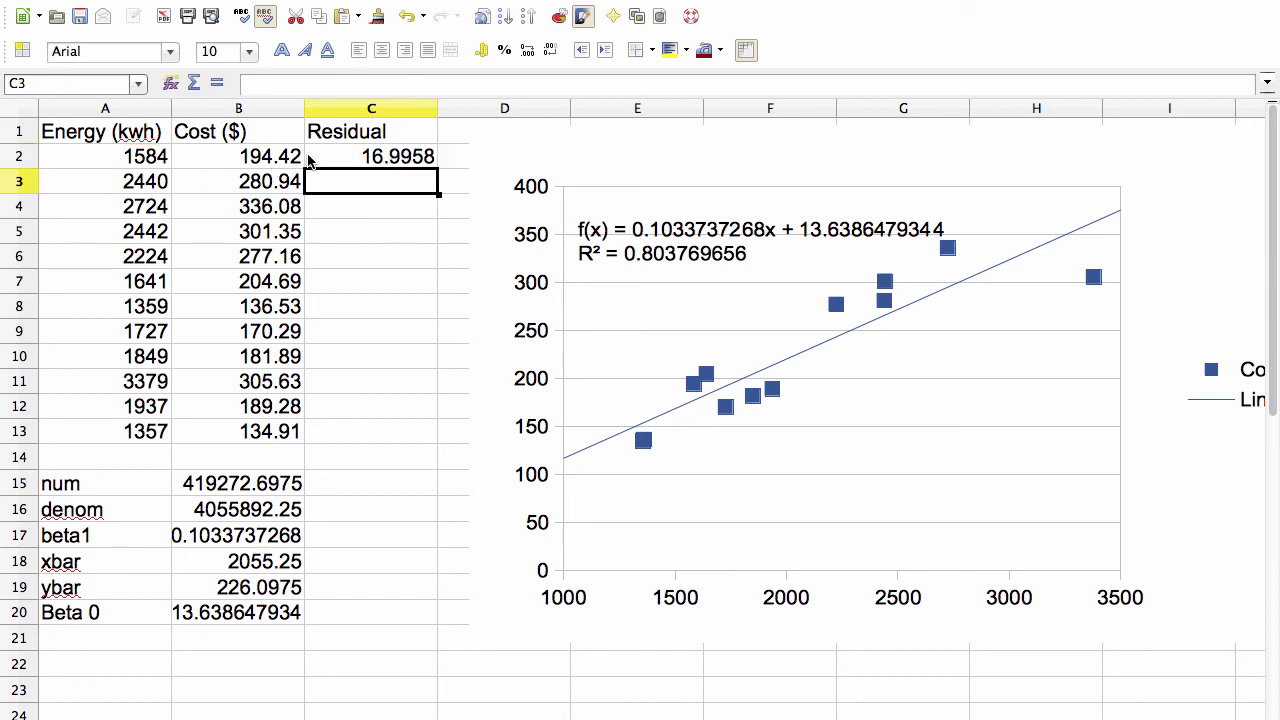
Step: Fill the residual formula down from C2 through C13
{"action": "left_click", "coordinate": [310, 158]}
{"action": "left_click_drag", "start_coordinate": [438, 170], "coordinate": [417, 436]}
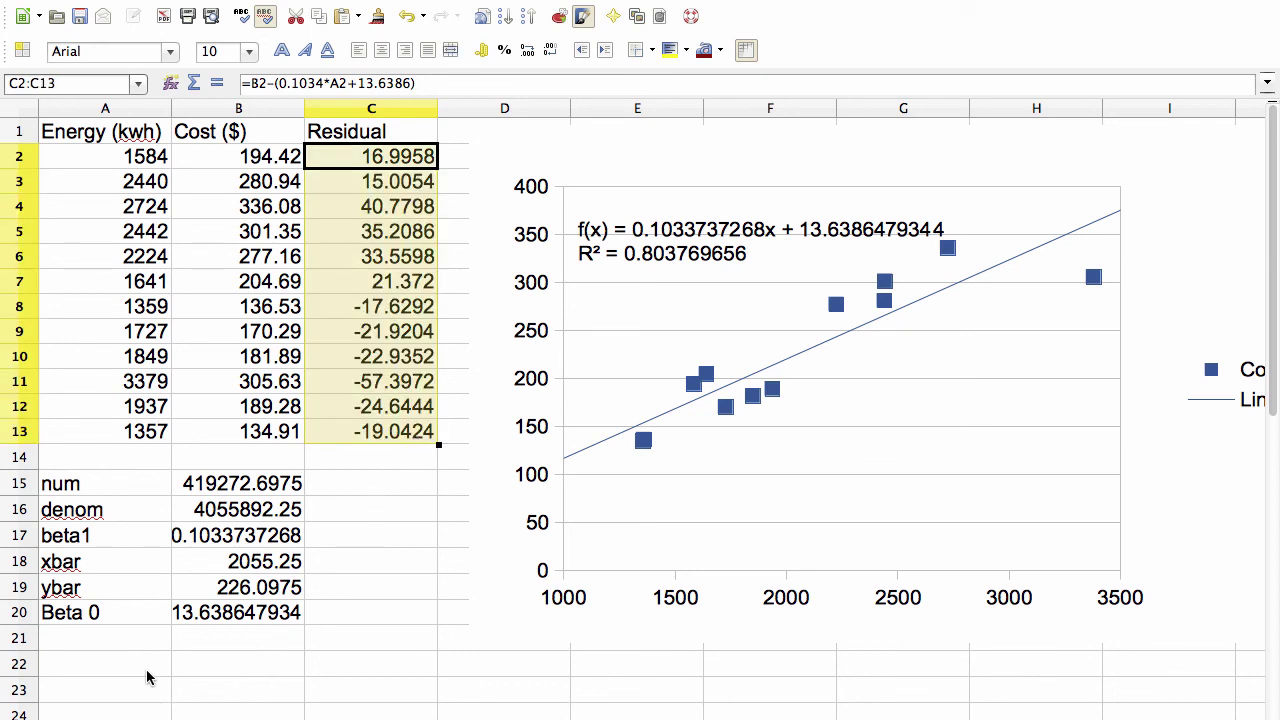
{"action": "left_click", "coordinate": [105, 640]}
Step: Label A21 'SSE' and enter =SUMPRODUCT(C2:C13,C2:C13) in B21
{"action": "type", "text": "S"}
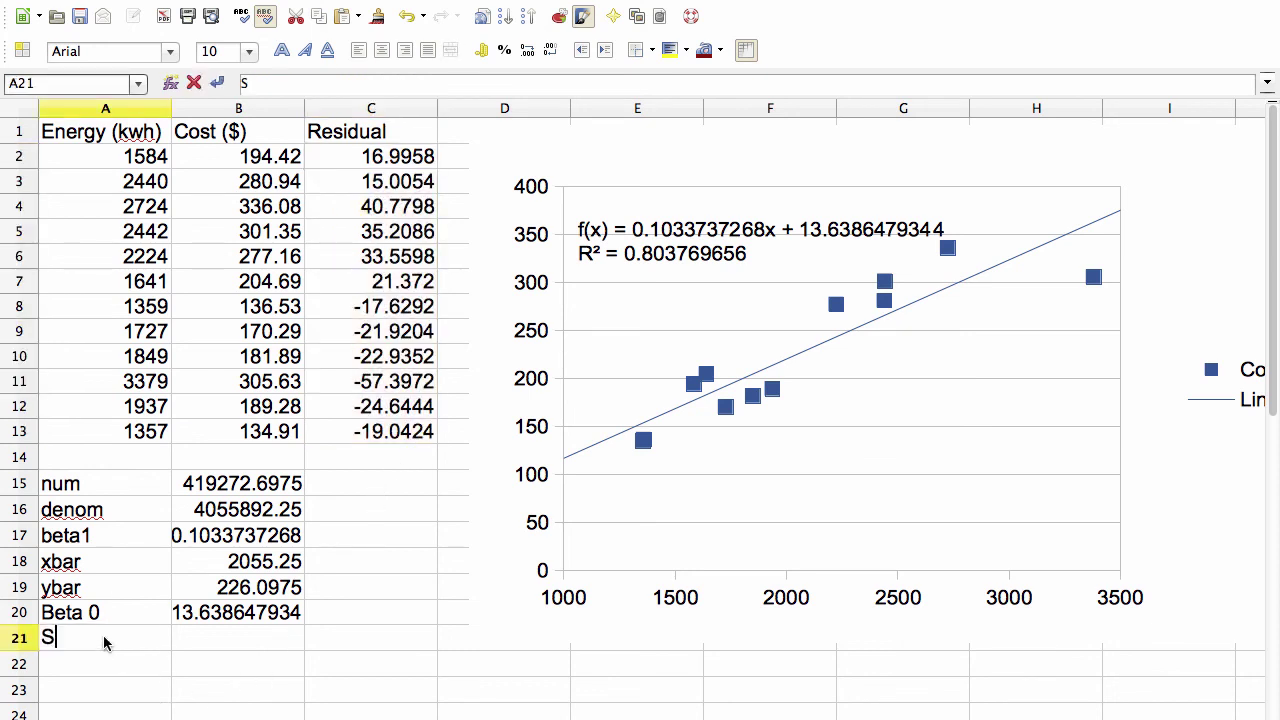
{"action": "type", "text": "SE"}
{"action": "left_click", "coordinate": [215, 641]}
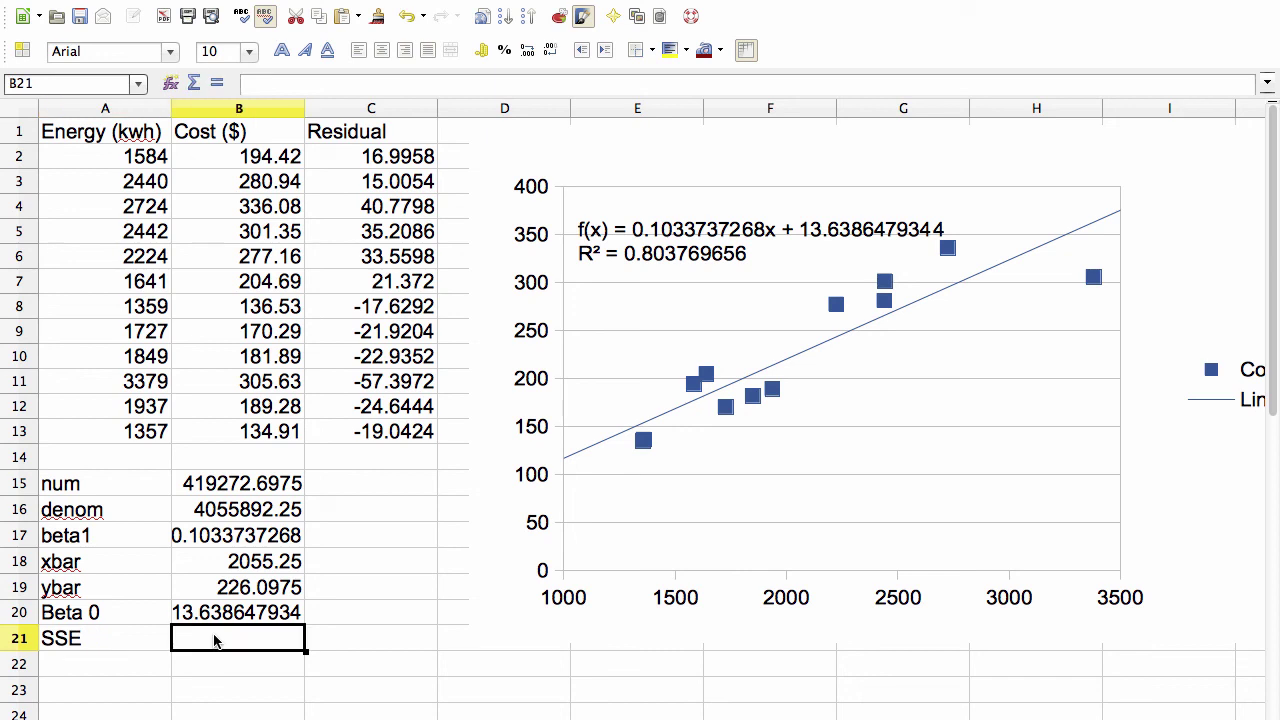
{"action": "type", "text": "="}
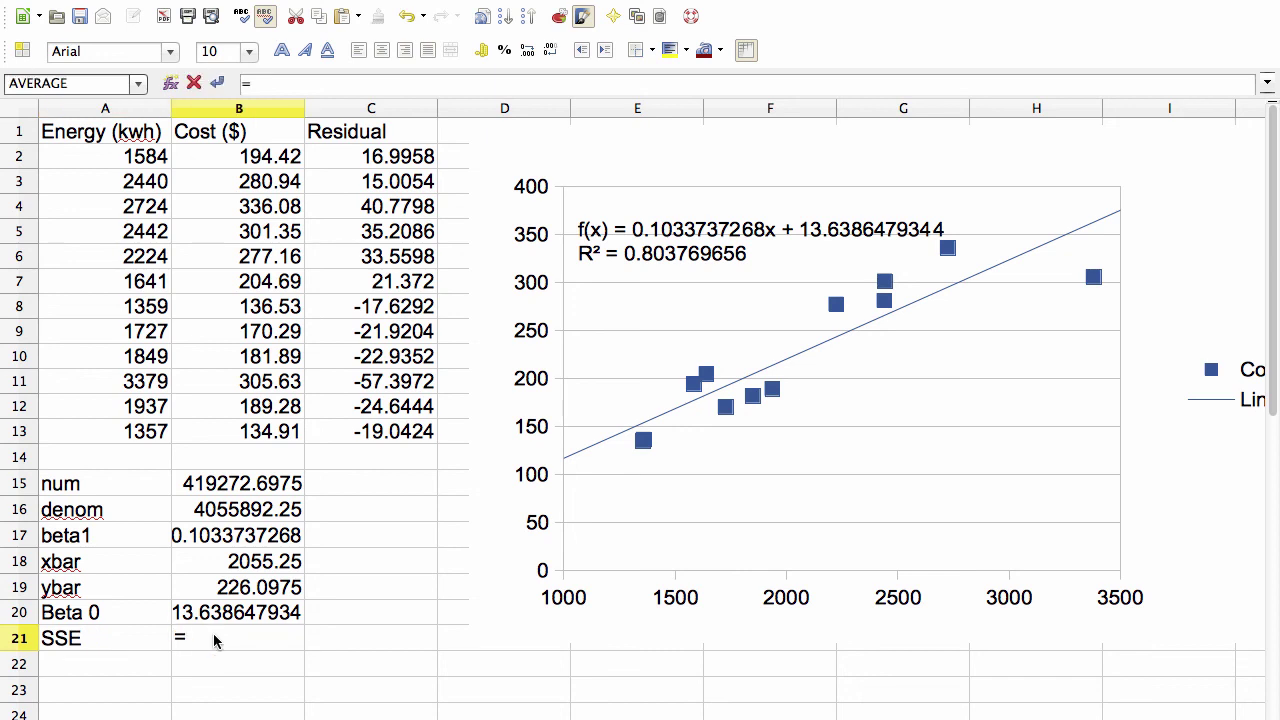
{"action": "type", "text": "sumproduct("}
{"action": "left_click_drag", "start_coordinate": [370, 156], "coordinate": [384, 428]}
{"action": "type", "text": ","}
{"action": "left_click_drag", "start_coordinate": [388, 156], "coordinate": [383, 428]}
{"action": "key", "text": "Return"}
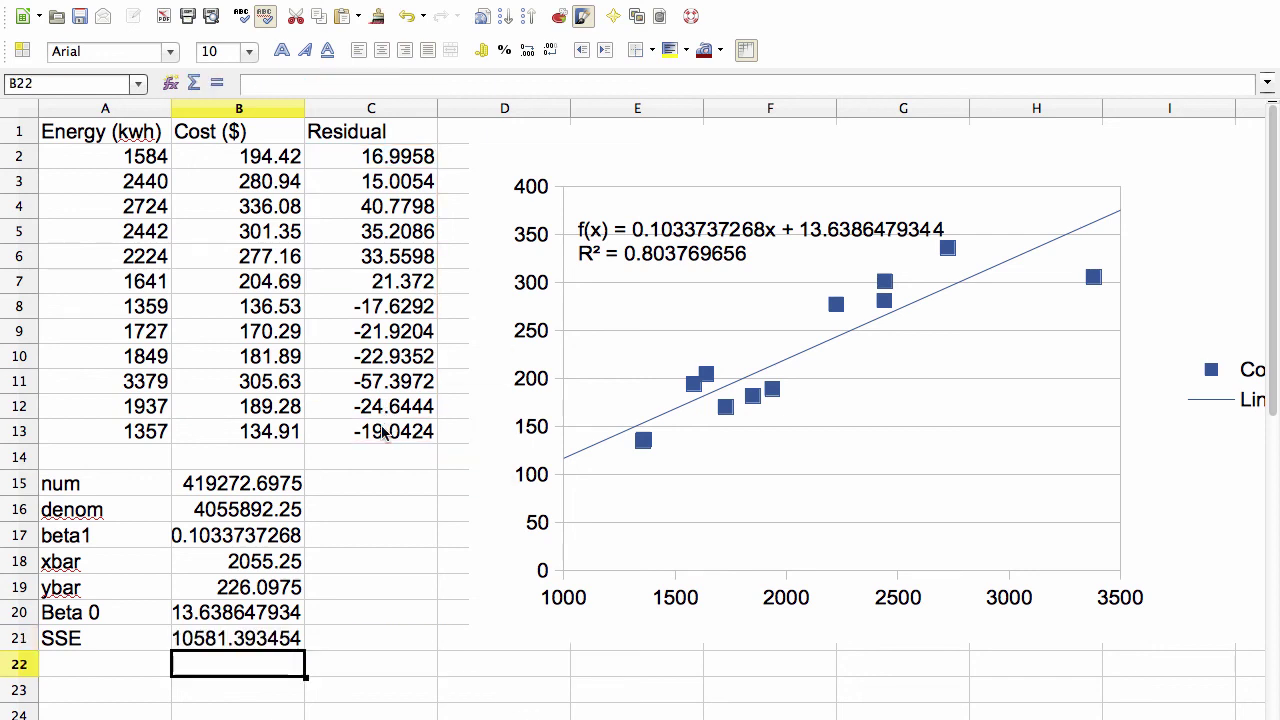
Step: Label A22 'SST' and enter =VAR(B2:B13) in B22
{"action": "left_click", "coordinate": [83, 672]}
{"action": "type", "text": "SST"}
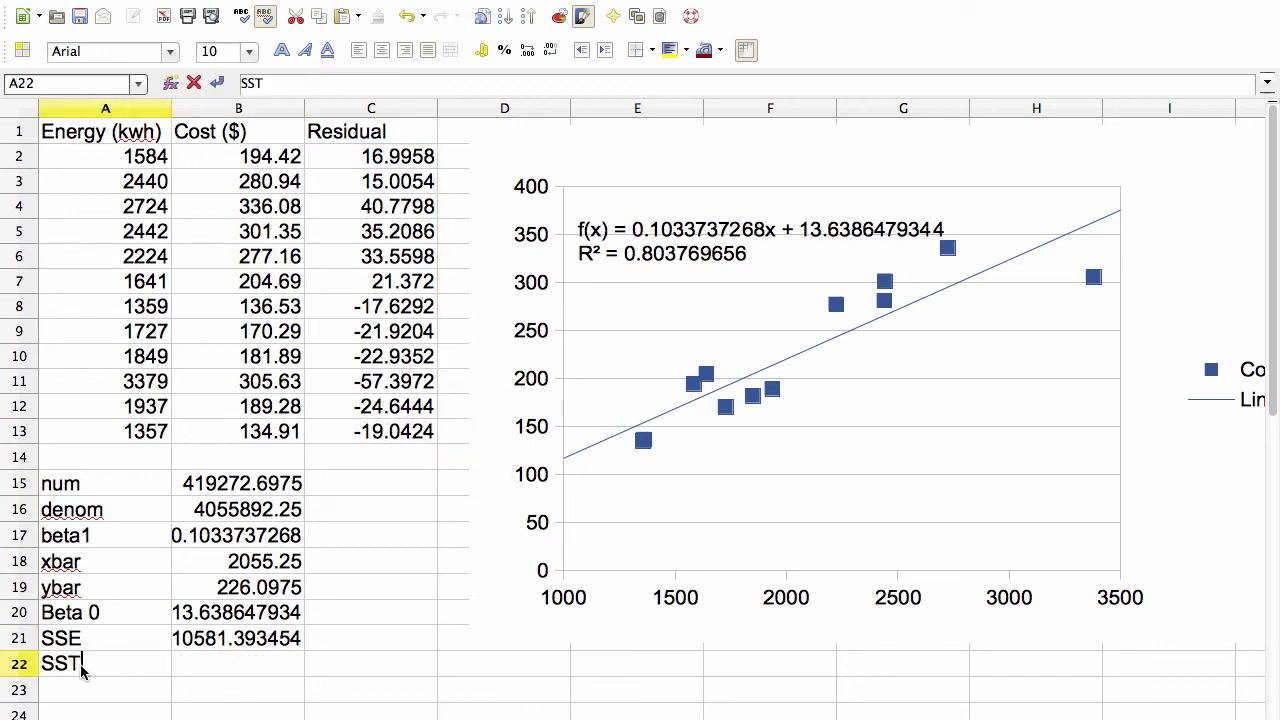
{"action": "key", "text": "Tab"}
{"action": "type", "text": "="}
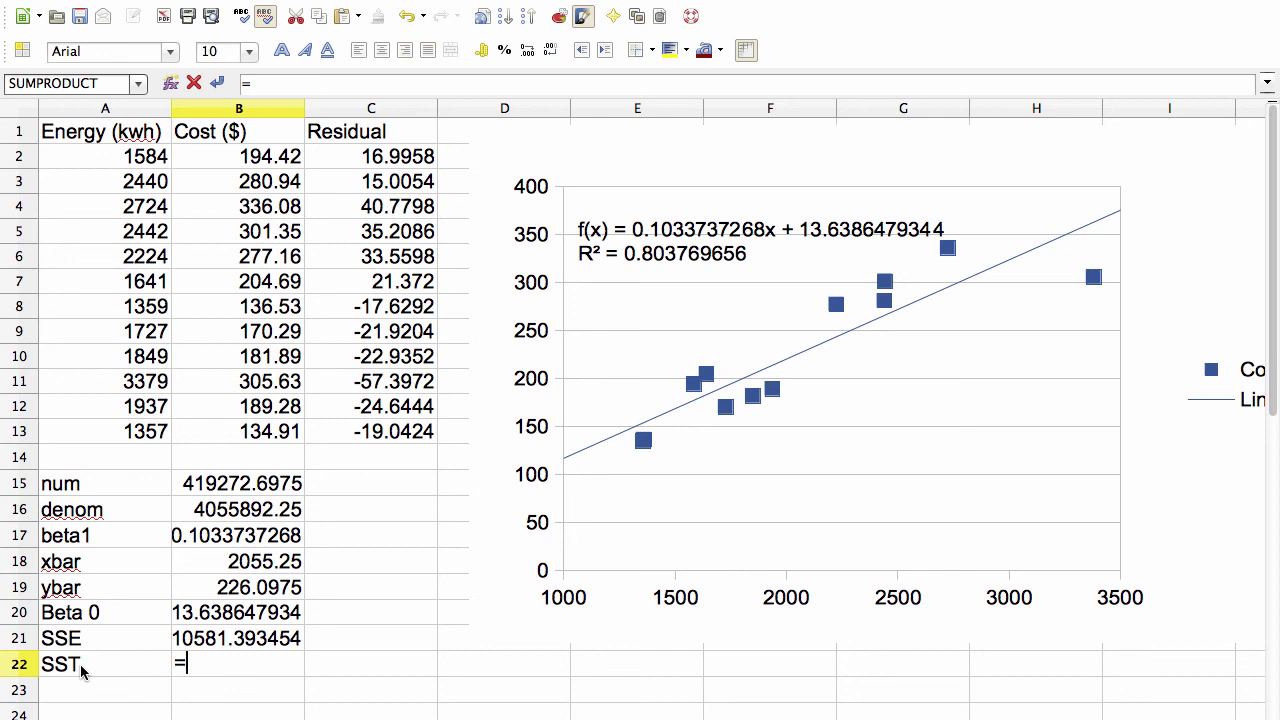
{"action": "type", "text": "var("}
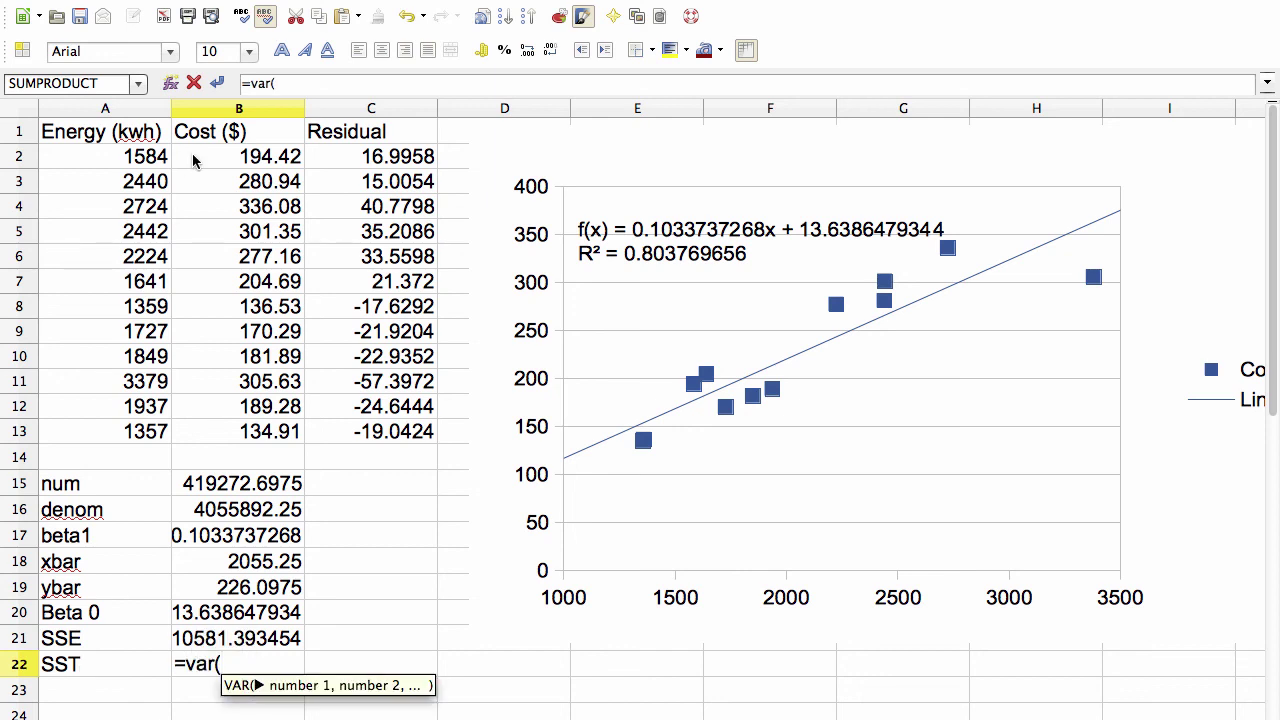
{"action": "left_click_drag", "start_coordinate": [194, 163], "coordinate": [190, 440]}
{"action": "type", "text": ")"}
{"action": "key", "text": "Return"}
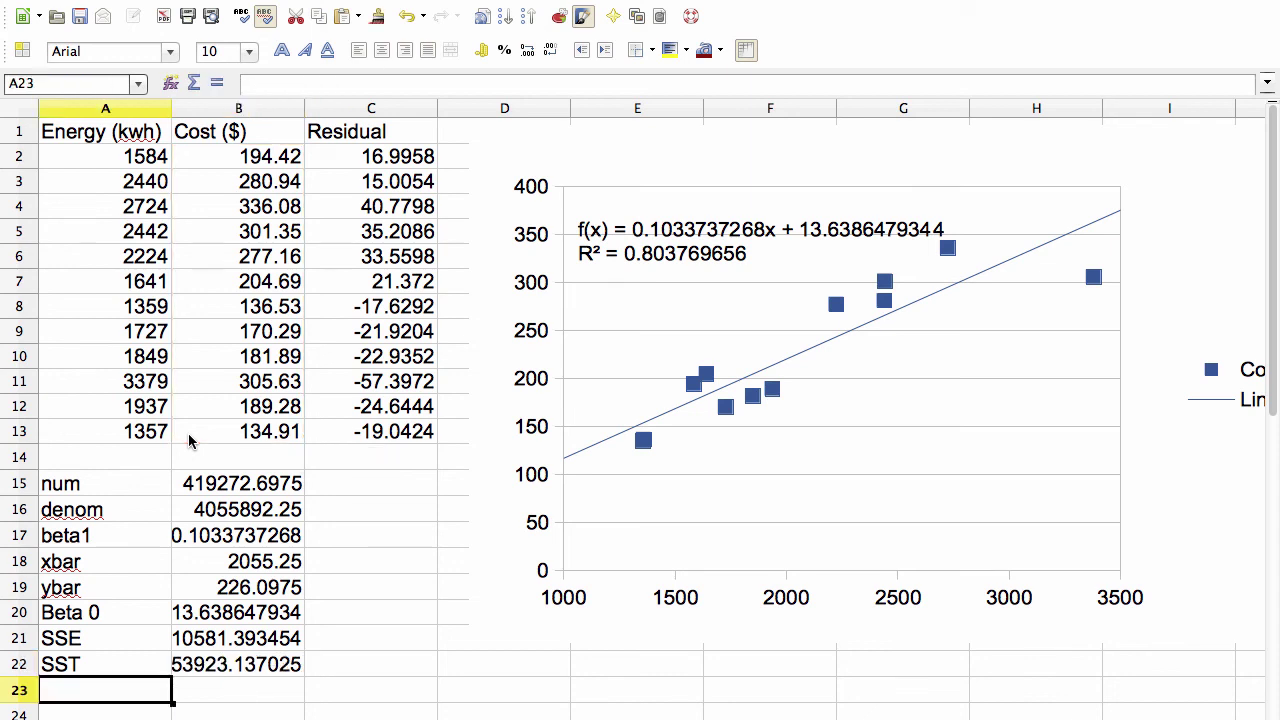
Step: Label A23 'Rsquared' and compute =1-B21/B22, giving 0.8037689564
{"action": "type", "text": "Rsquared"}
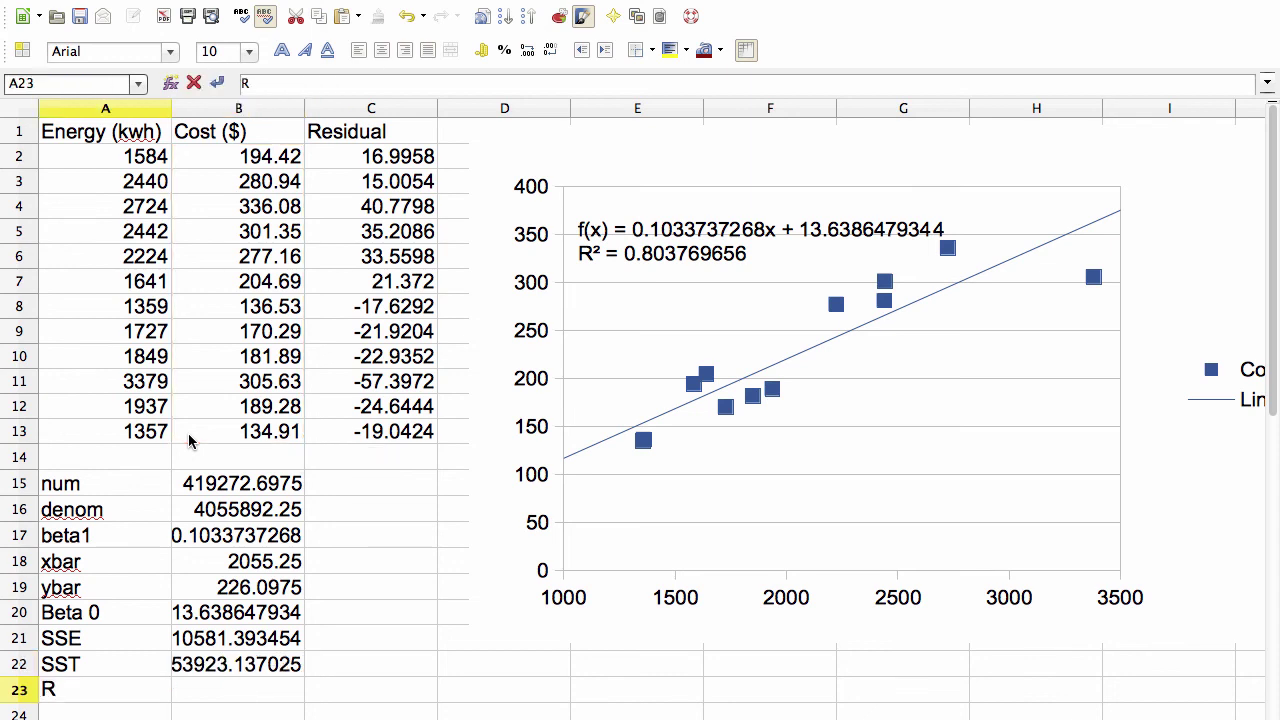
{"action": "key", "text": "Tab"}
{"action": "type", "text": "=1-"}
{"action": "left_click", "coordinate": [196, 642]}
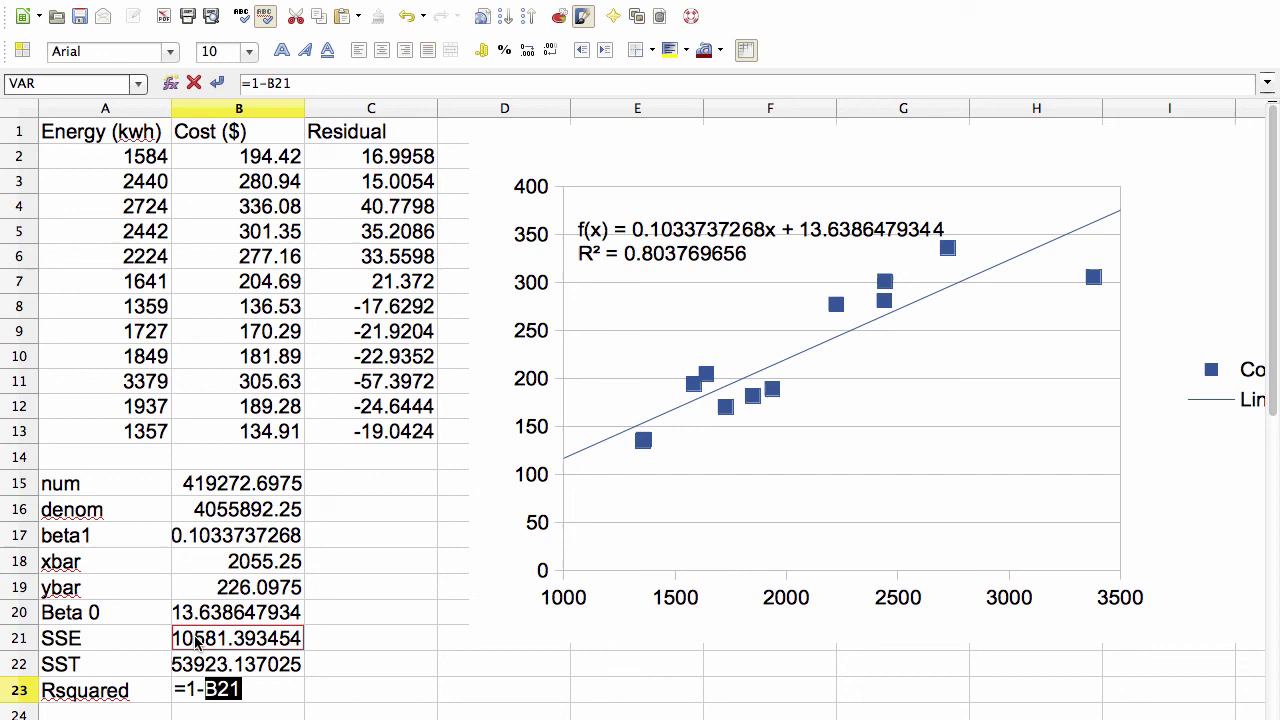
{"action": "type", "text": "/"}
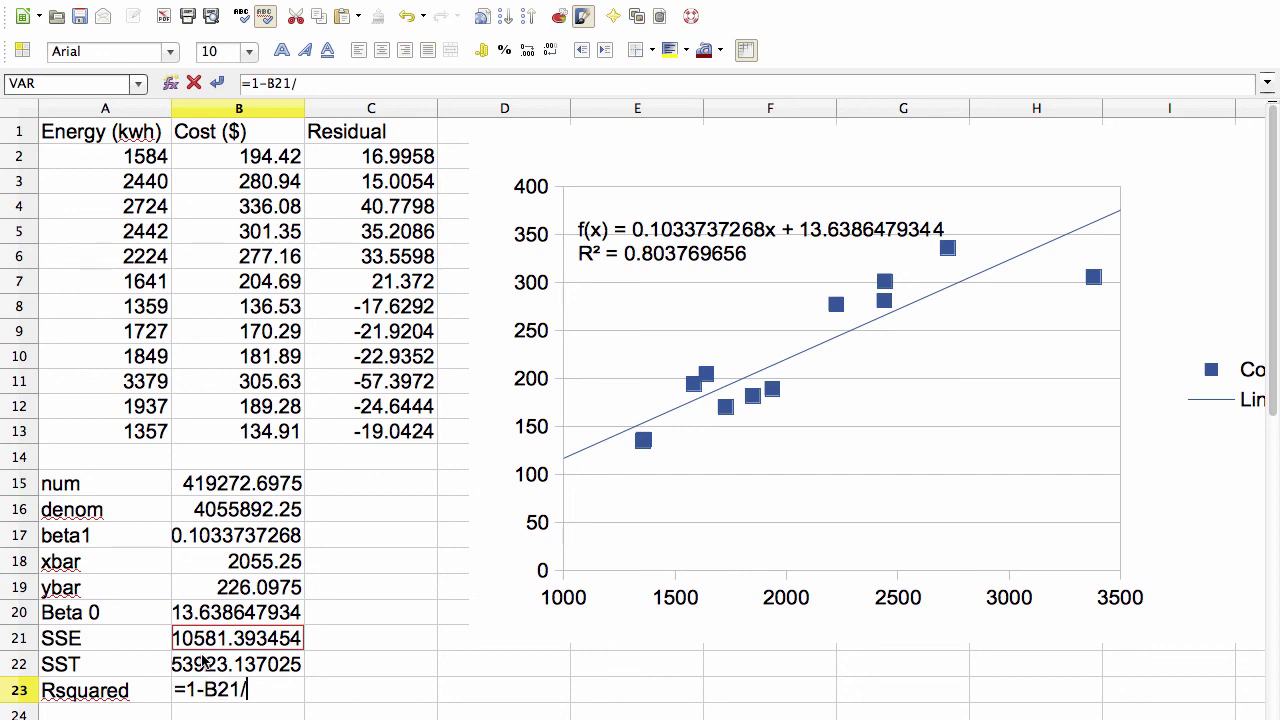
{"action": "left_click", "coordinate": [205, 664]}
{"action": "key", "text": "Return"}
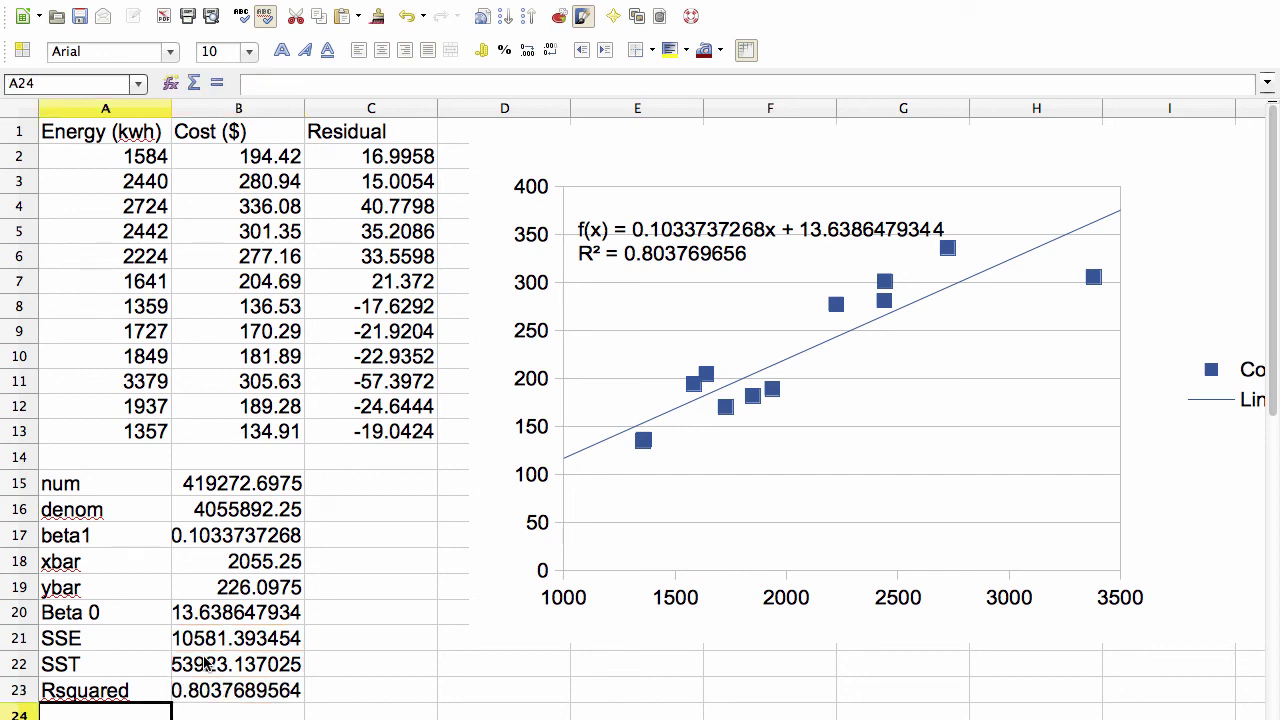